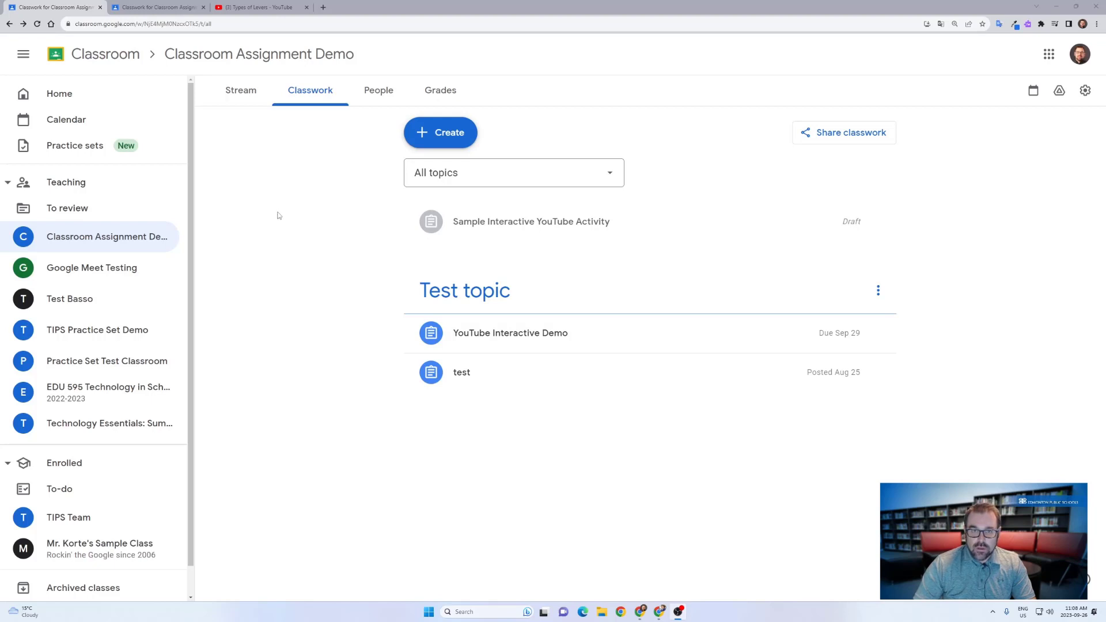
- Create a new assignment and attach the pasted Types of Levers YouTube video as an interactive activity
click(446, 134)
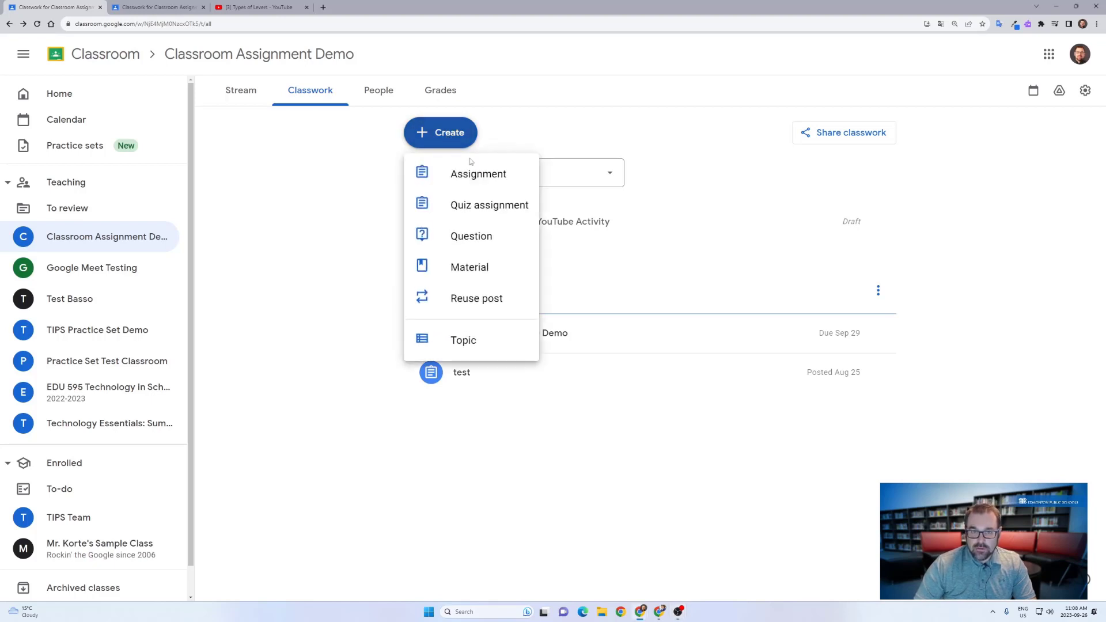
click(470, 171)
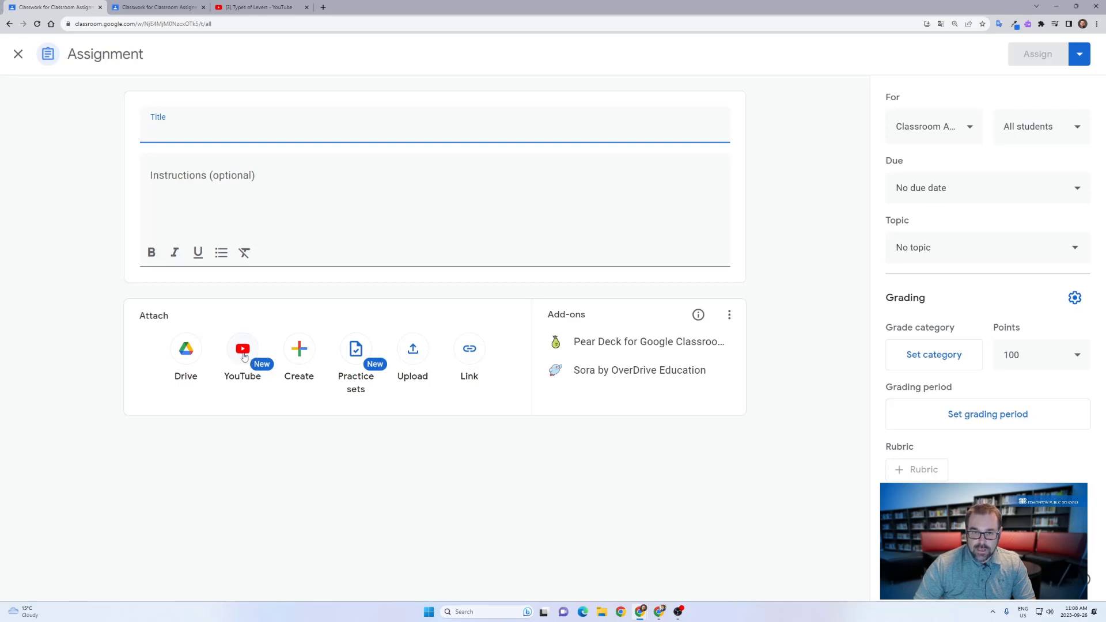
click(244, 357)
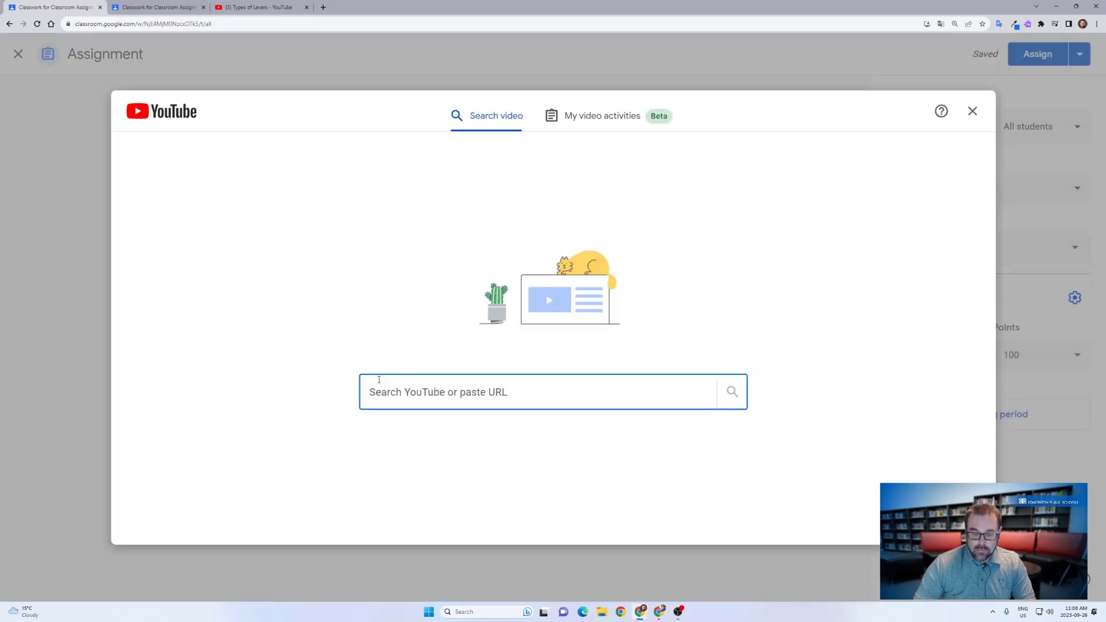
text(https://www.youtube.com/watch?v=MWHRVnQ9O4I)
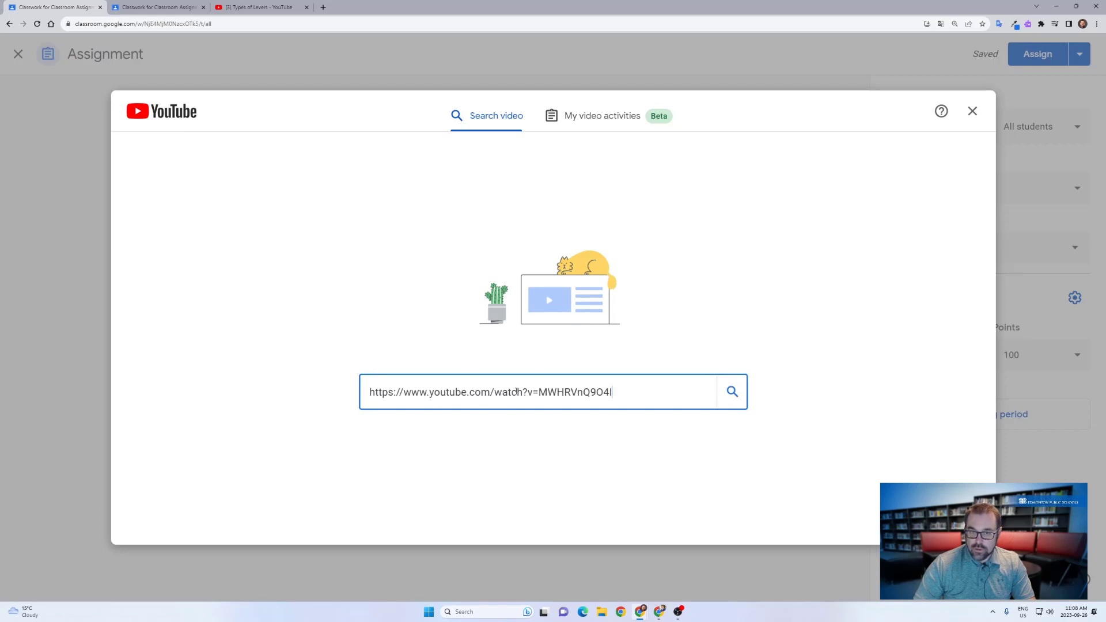
click(732, 392)
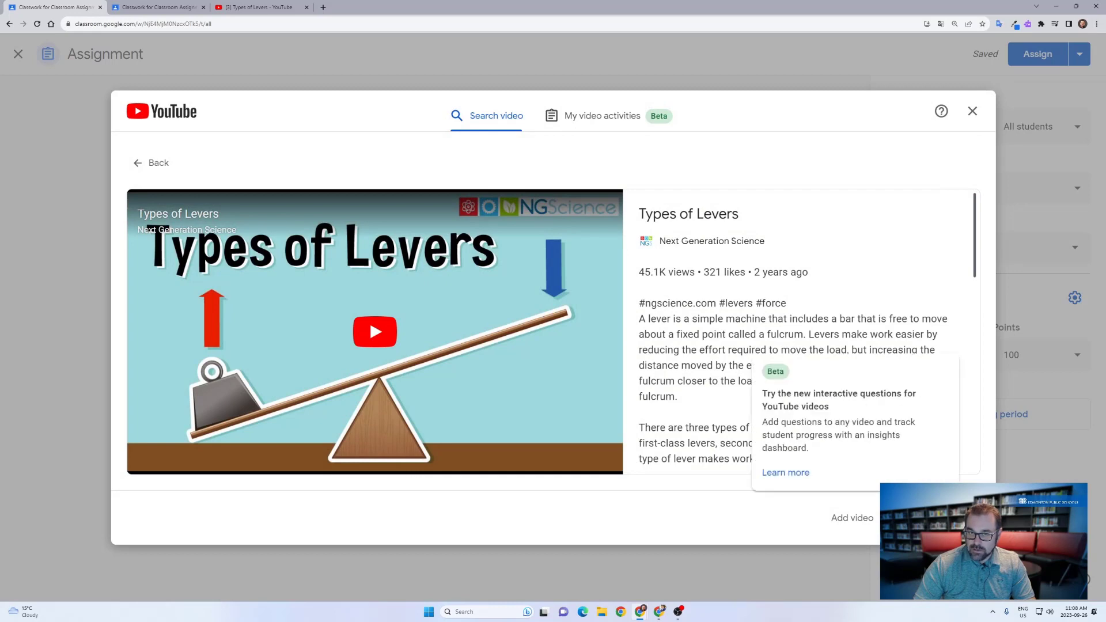
click(853, 517)
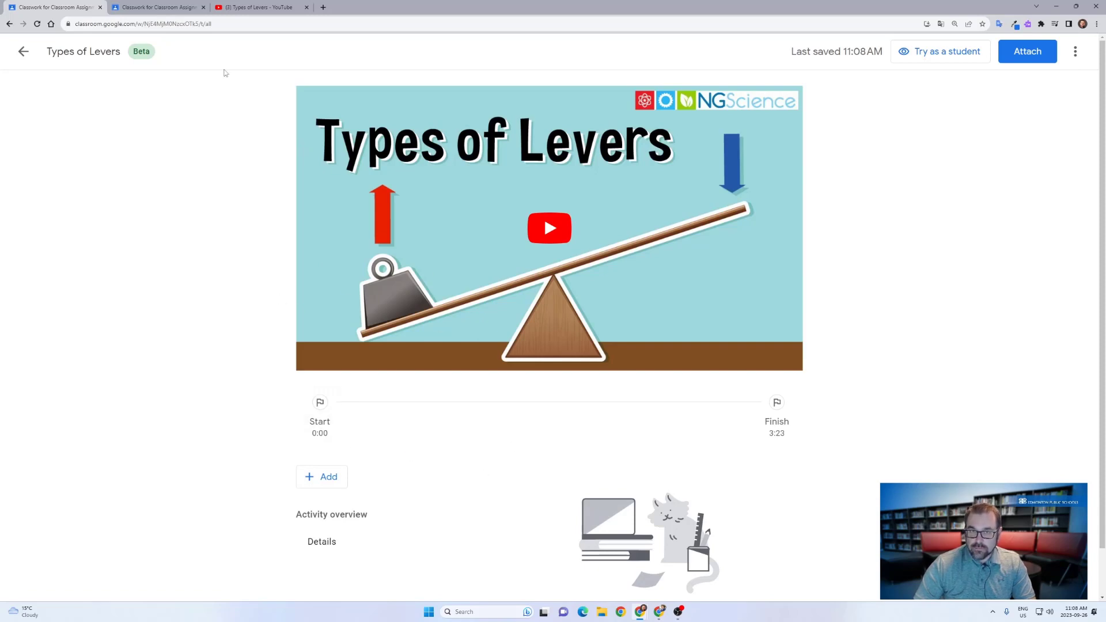
- In the finished activity's tab, play the Types of Levers video from 0:43
click(155, 7)
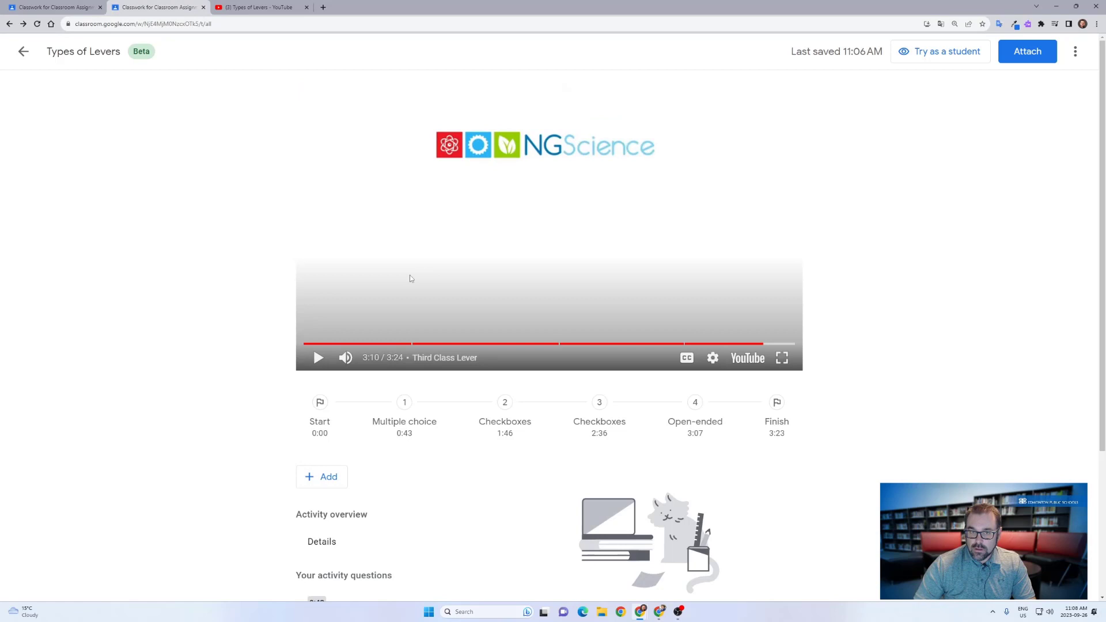
drag(314, 344, 408, 355)
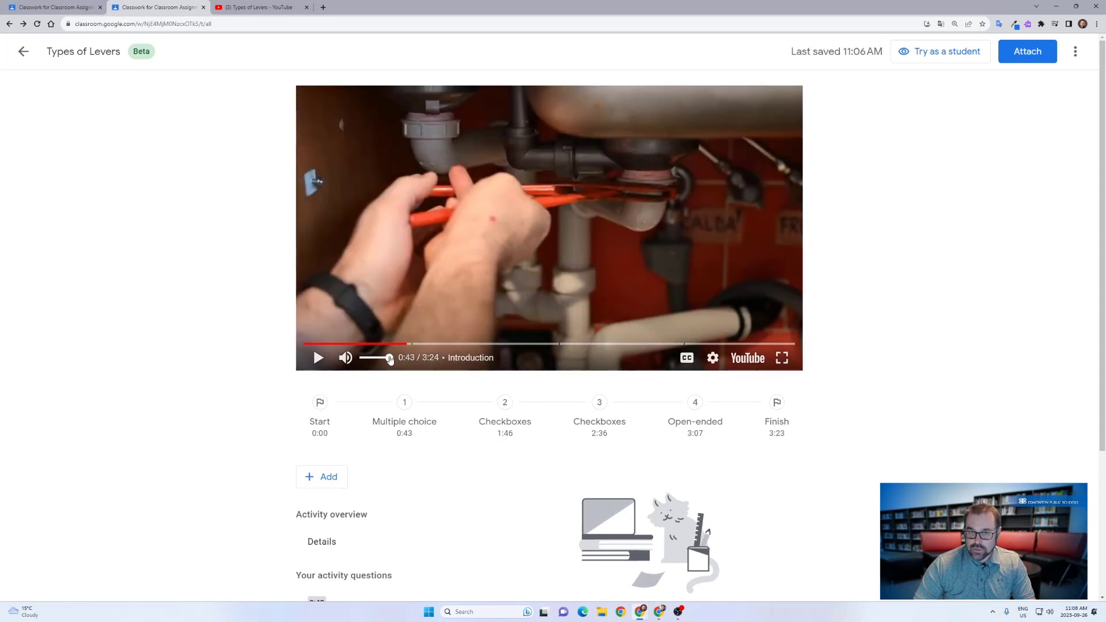
click(318, 357)
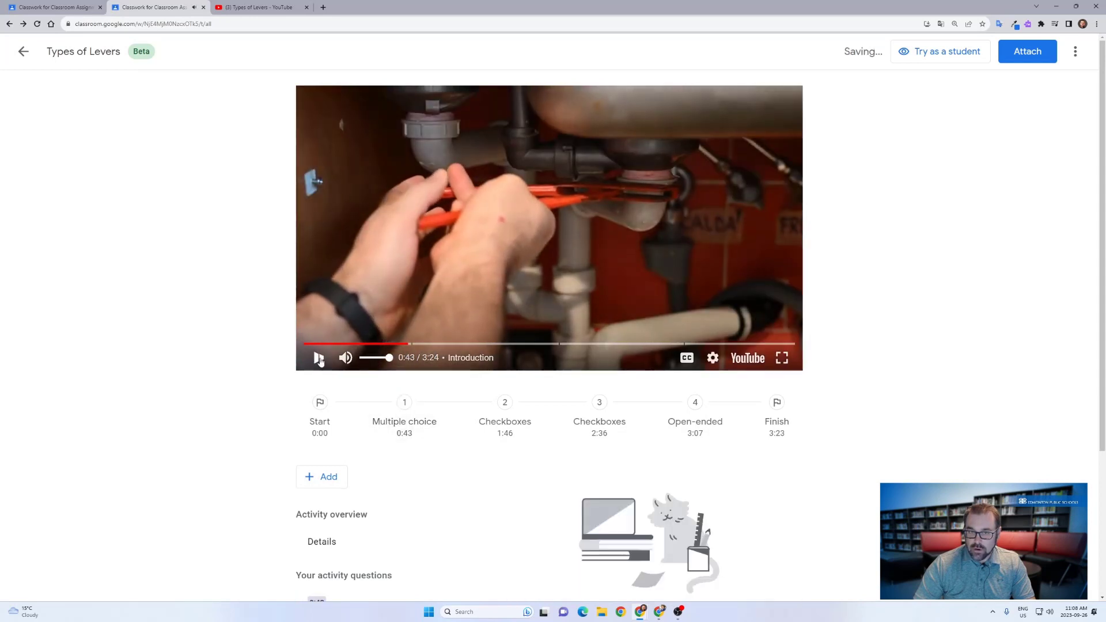
drag(408, 345, 410, 352)
scroll(354, 435, down, 2)
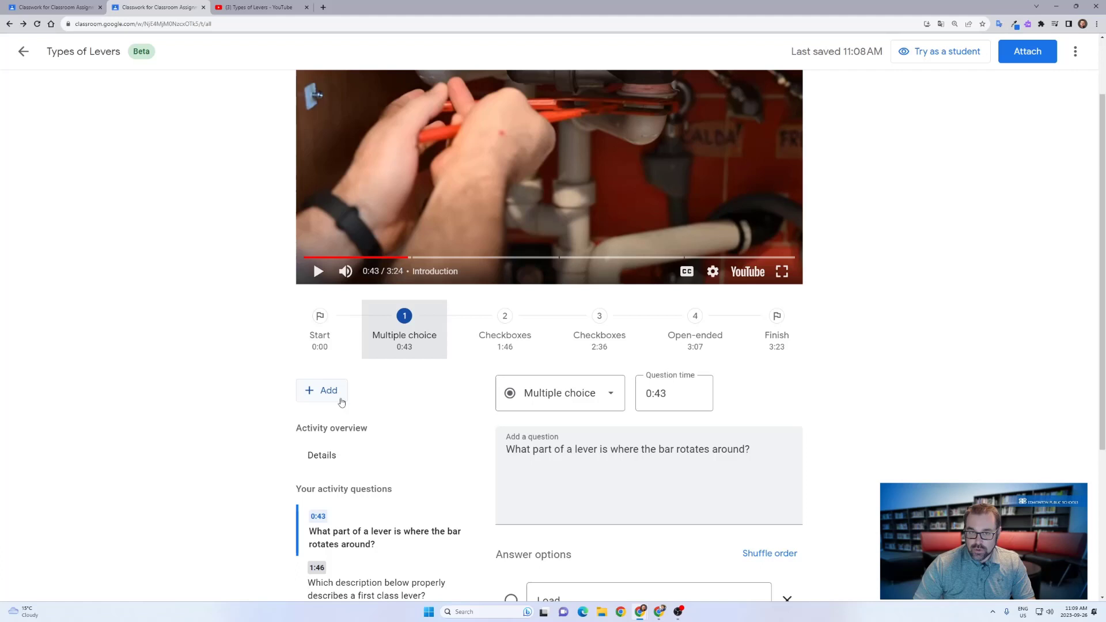
- Check the available question types, then view the first question's answers with Fulcrum marked correct
click(332, 392)
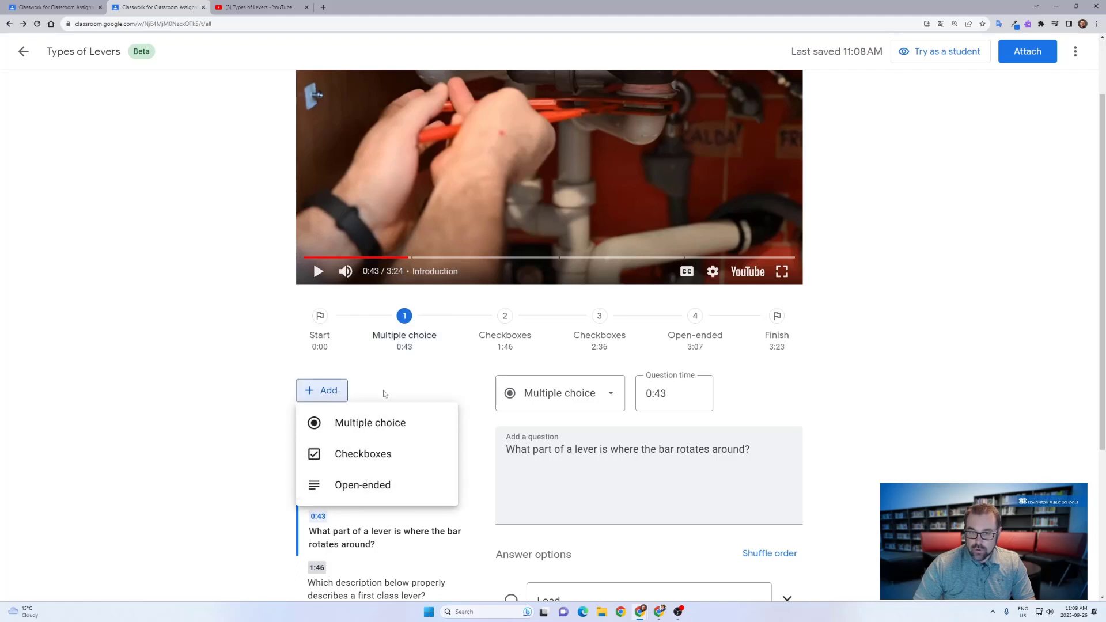
click(364, 369)
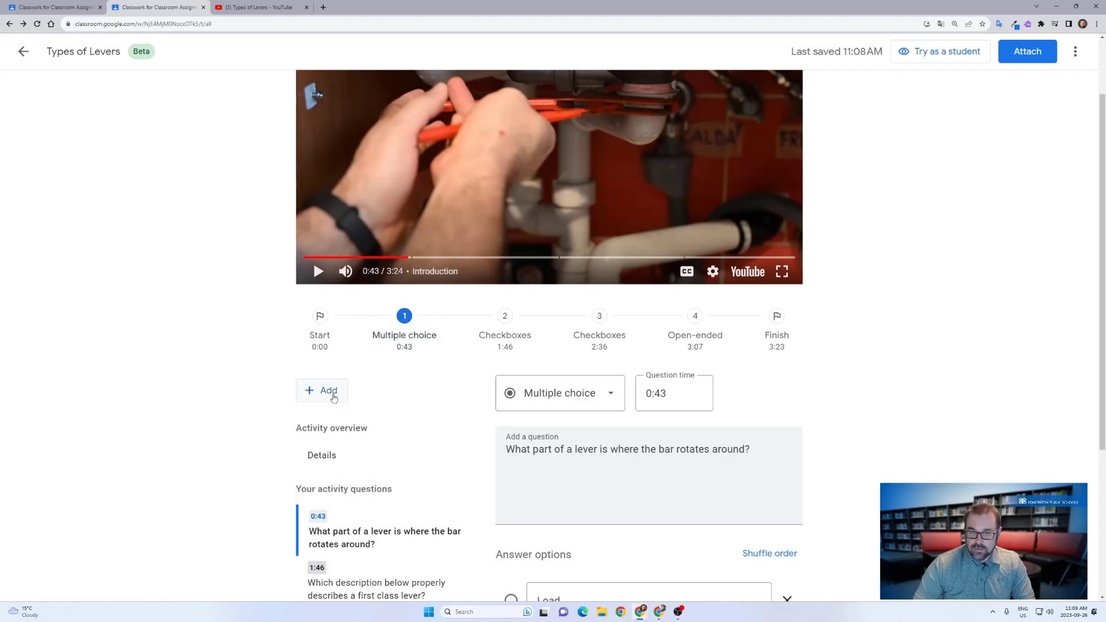
drag(415, 258, 410, 259)
scroll(444, 423, down, 2)
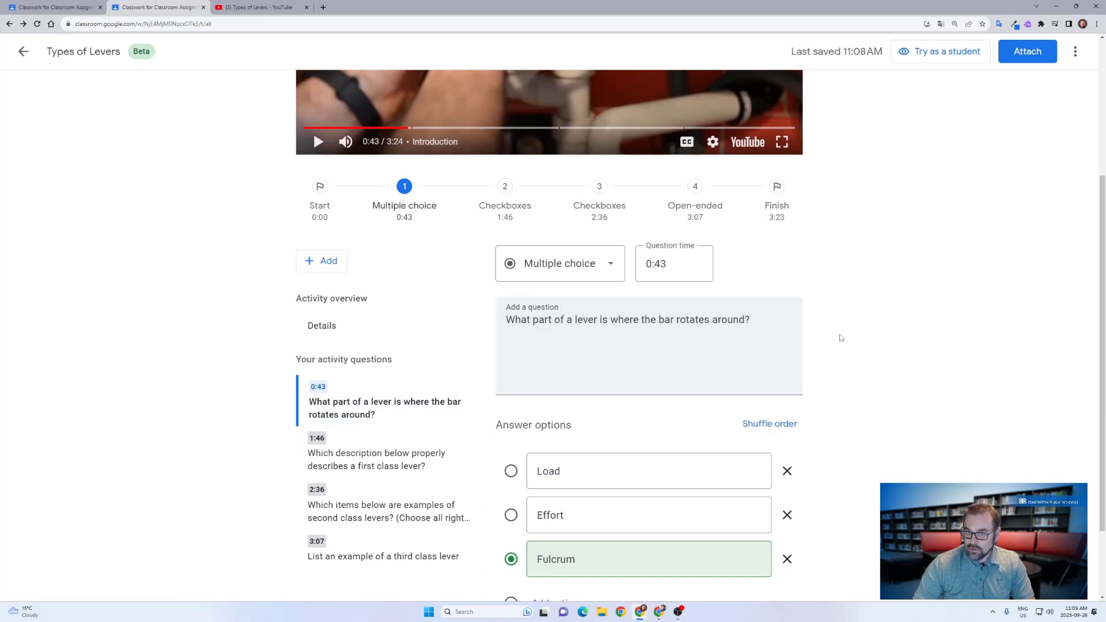
scroll(841, 340, down, 2)
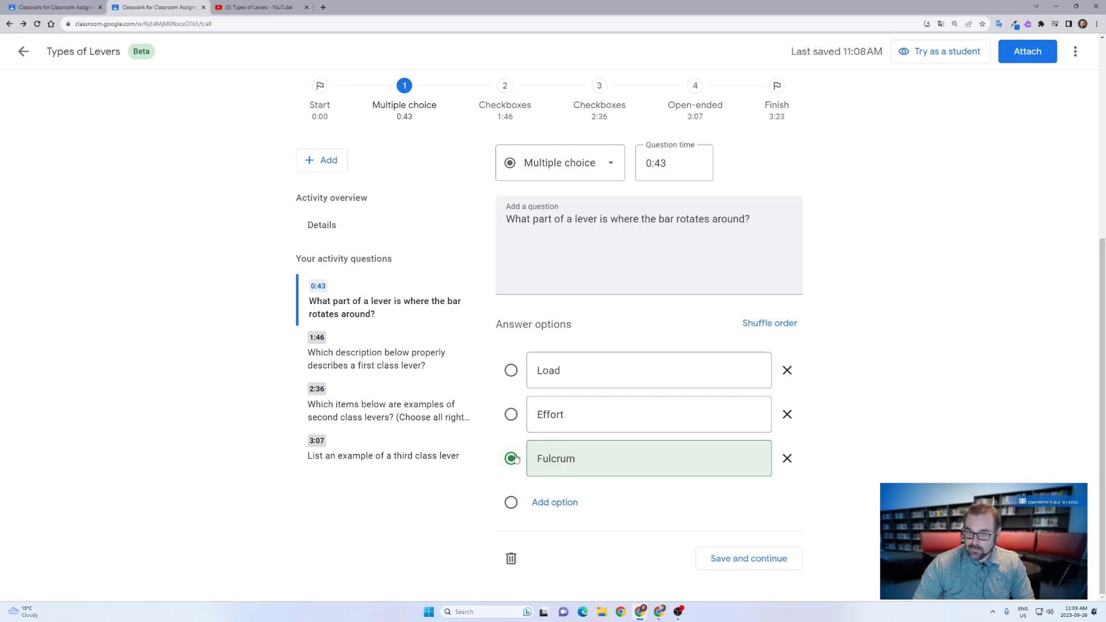
- Save the first question and play the video, pausing at 1:42 before the 1:46 question
click(749, 558)
scroll(477, 423, up, 1)
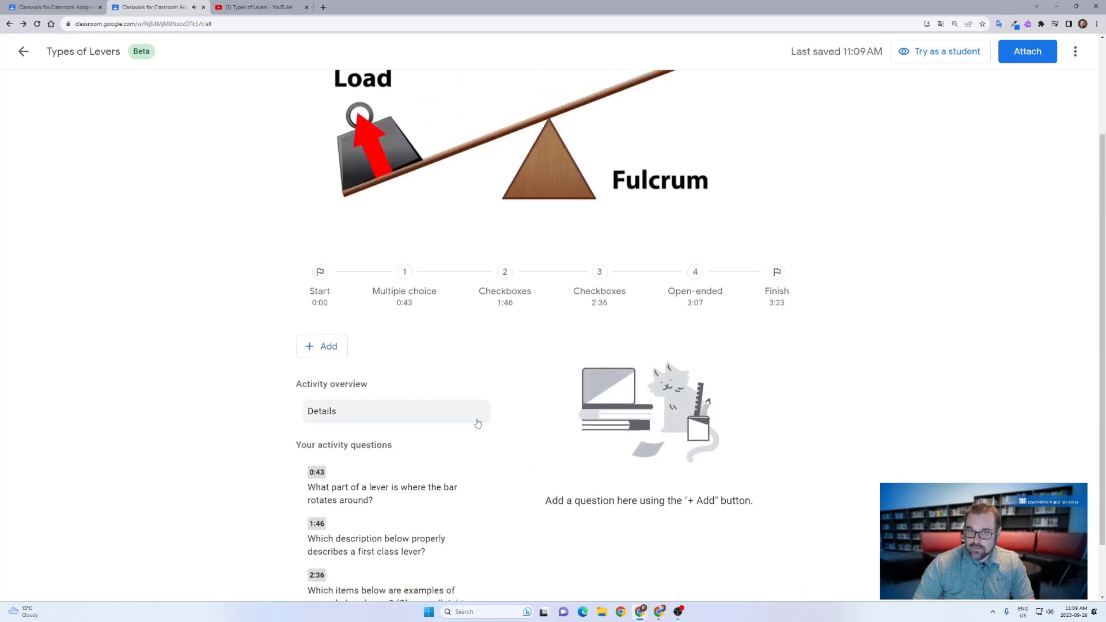
drag(417, 319, 547, 330)
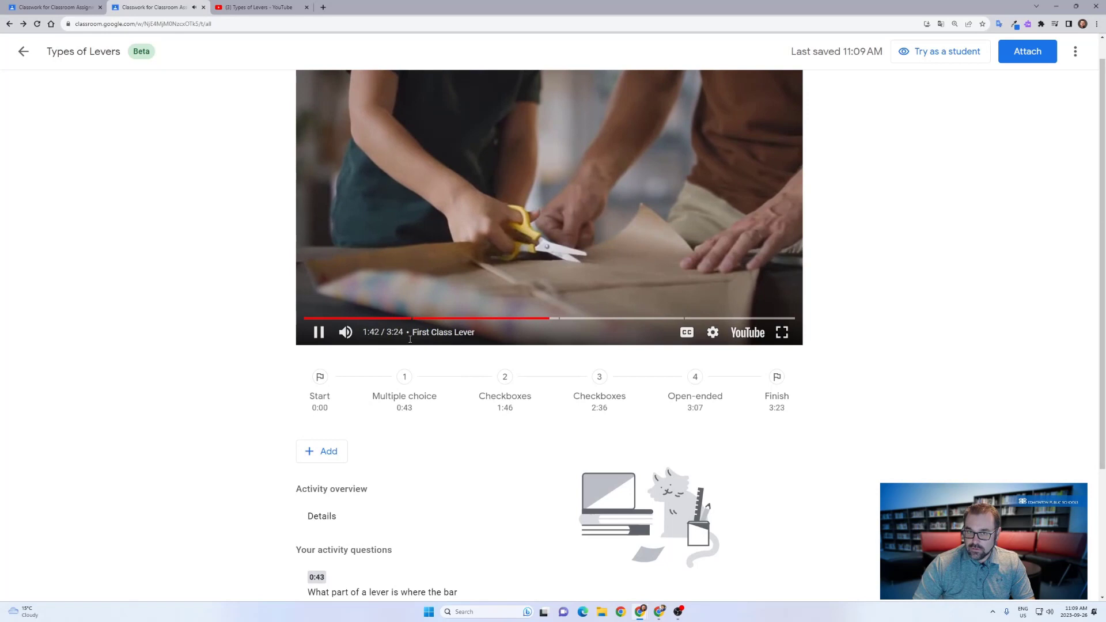
click(318, 334)
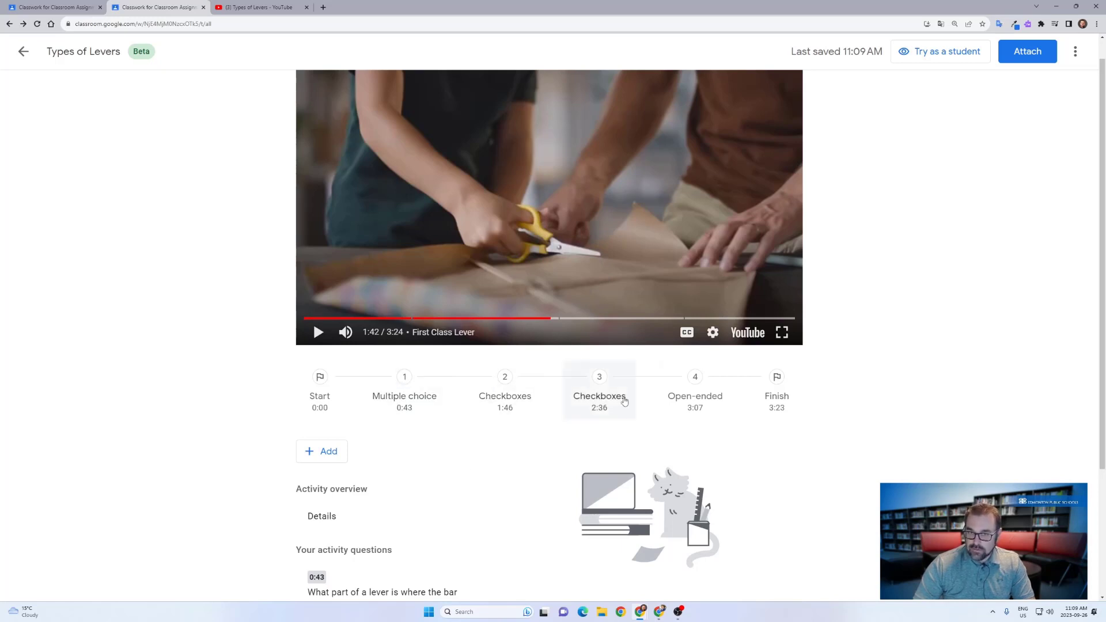
- Review the answer options of the 1:46 checkboxes question
click(514, 395)
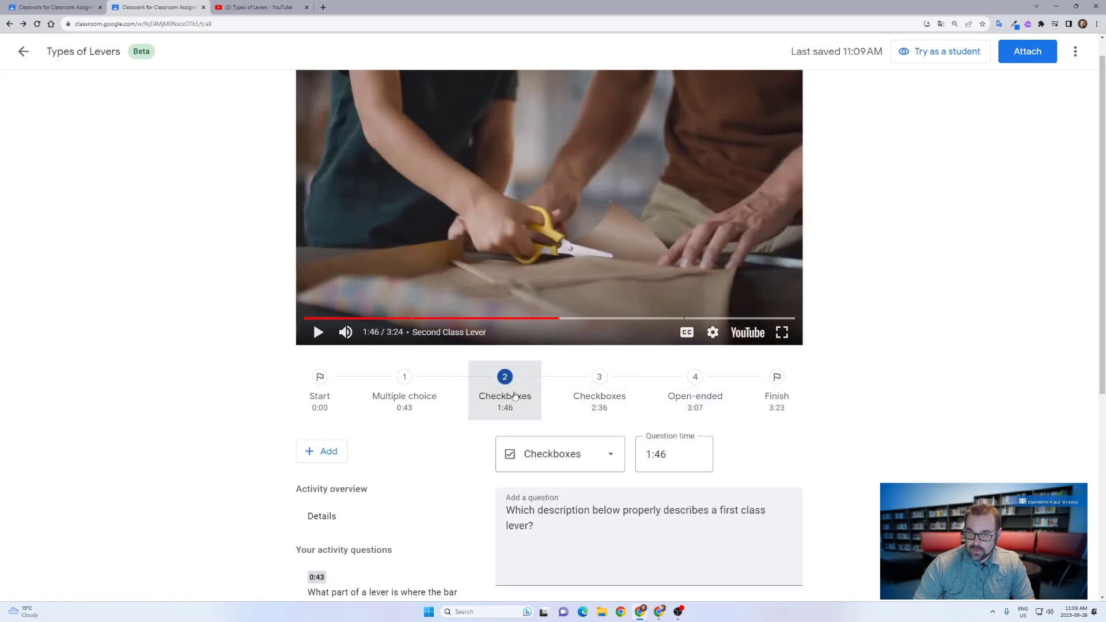
scroll(436, 450, down, 4)
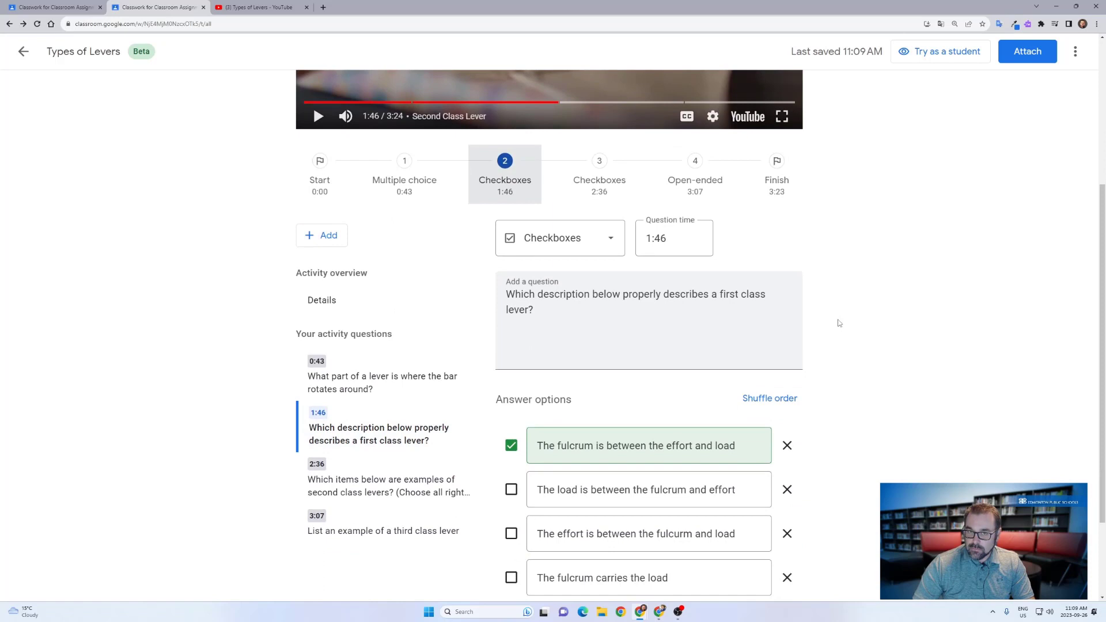
scroll(838, 320, down, 2)
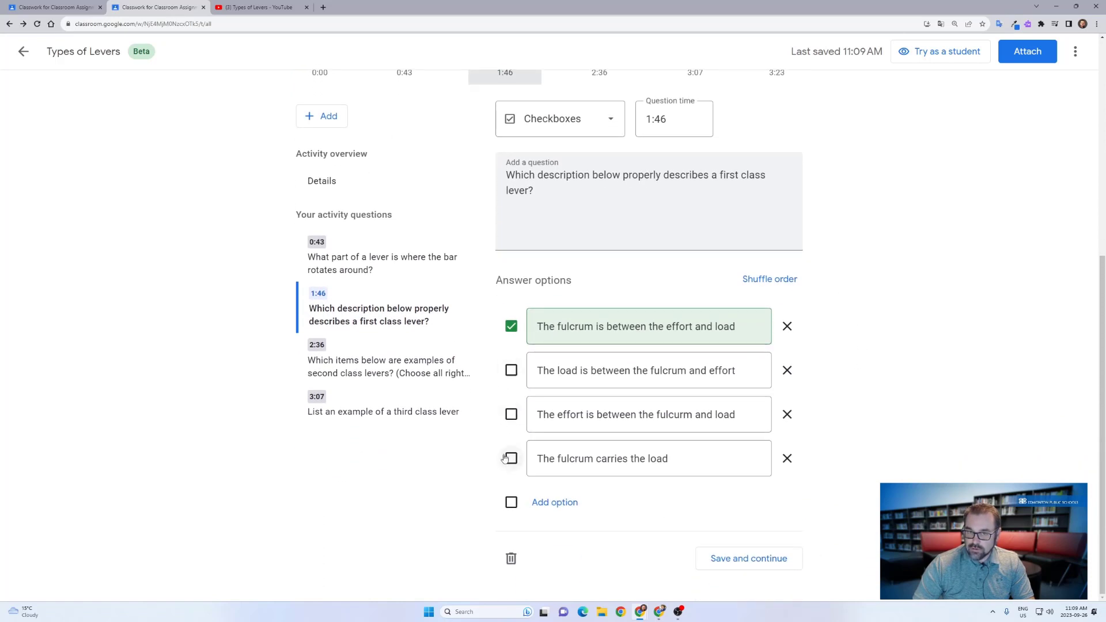
scroll(588, 422, up, 4)
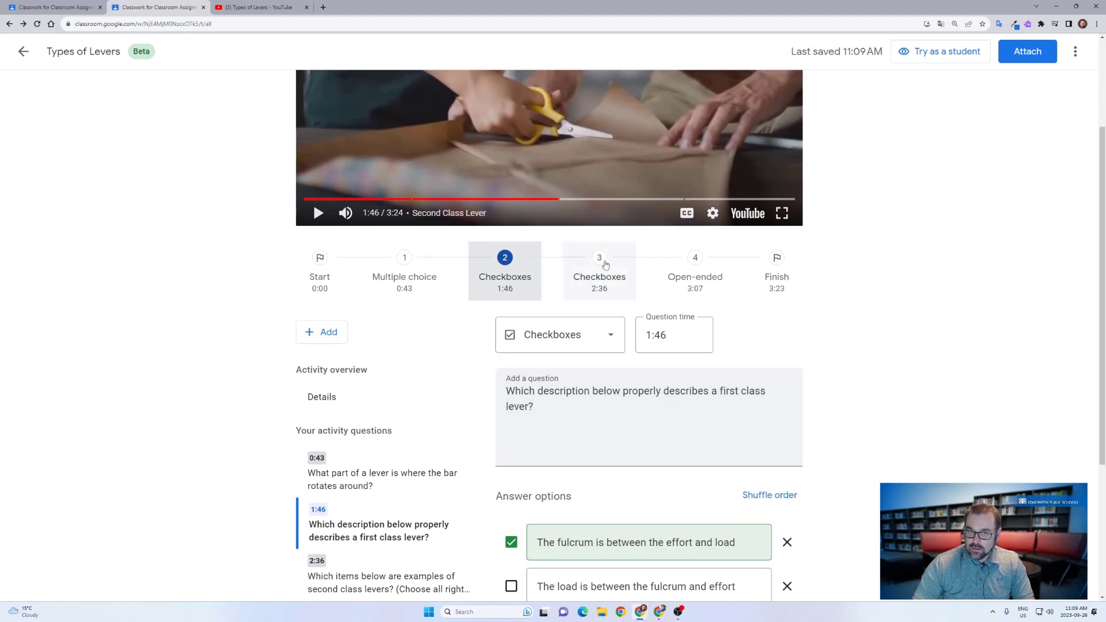
- Review the 2:36 checkboxes question, then open the 3:07 question 'List an example of a third class lever'
click(600, 262)
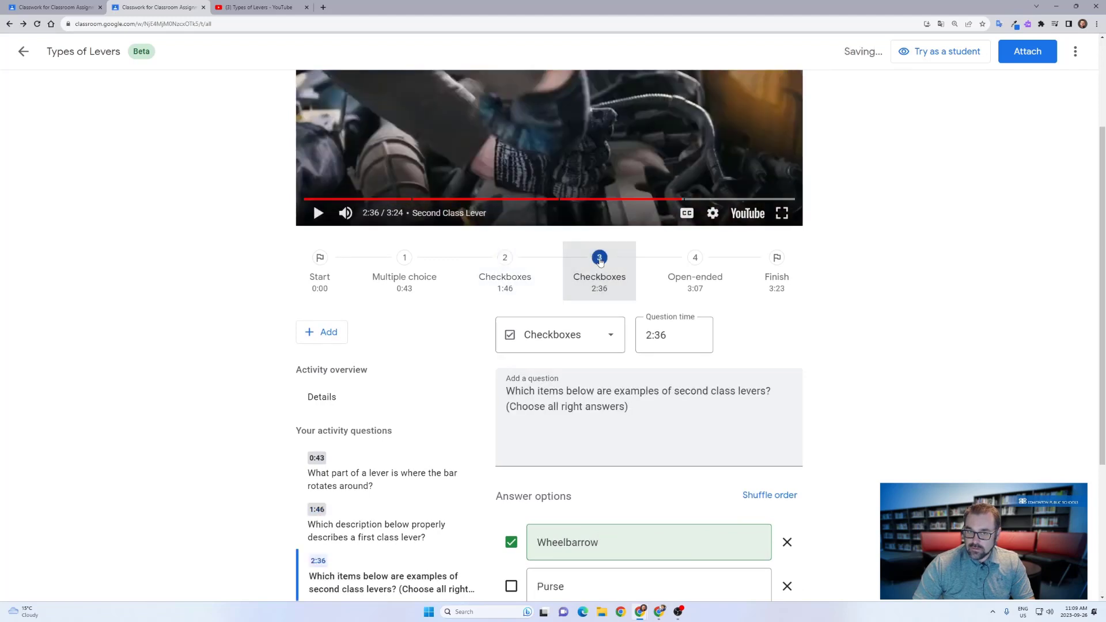
scroll(611, 322, down, 3)
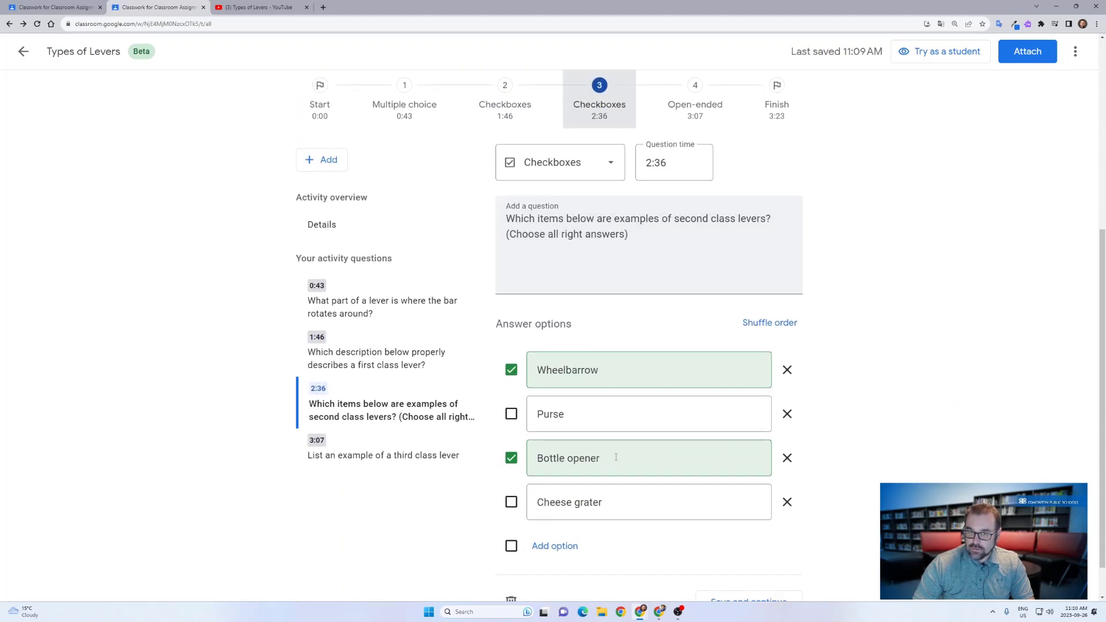
scroll(594, 471, up, 3)
click(697, 277)
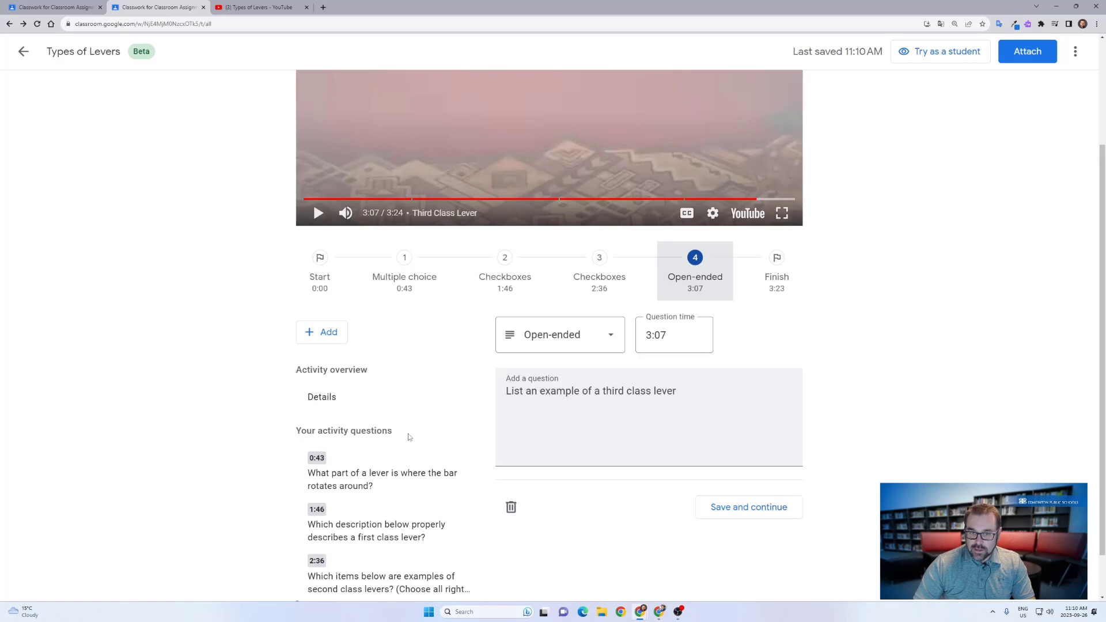
scroll(406, 434, down, 1)
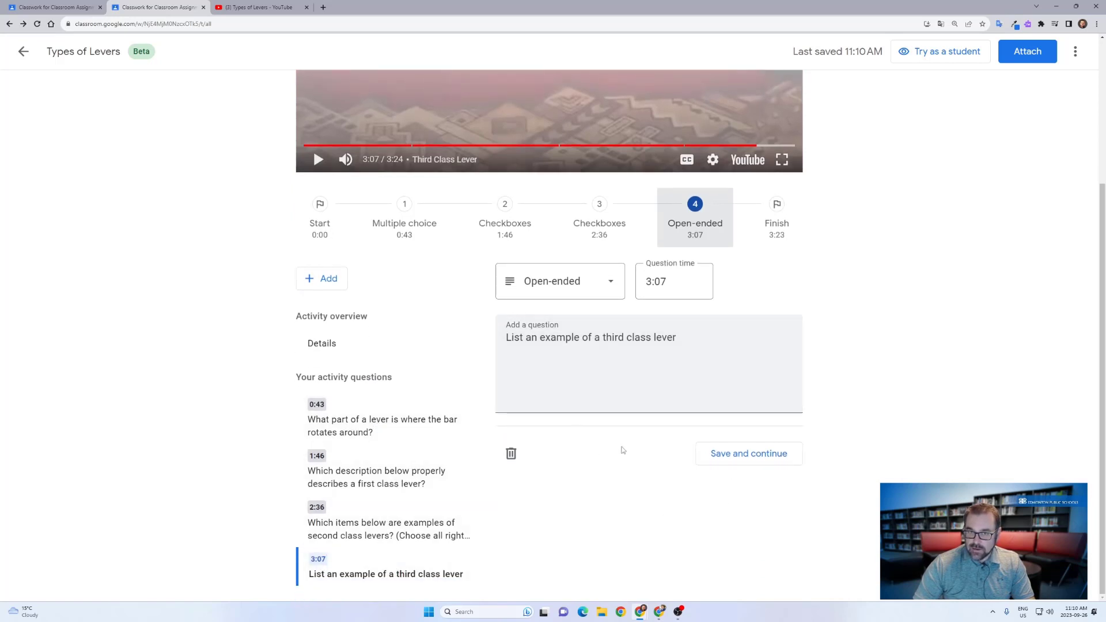
- Preview the levers activity as a student, then attach it with its 4 questions
scroll(813, 424, up, 3)
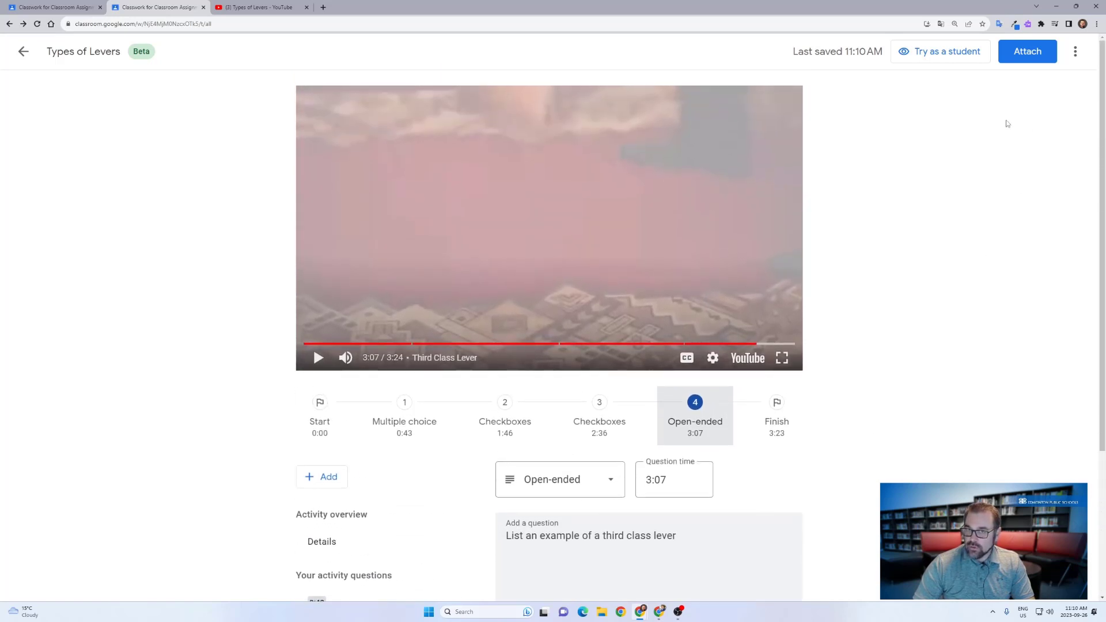
click(934, 55)
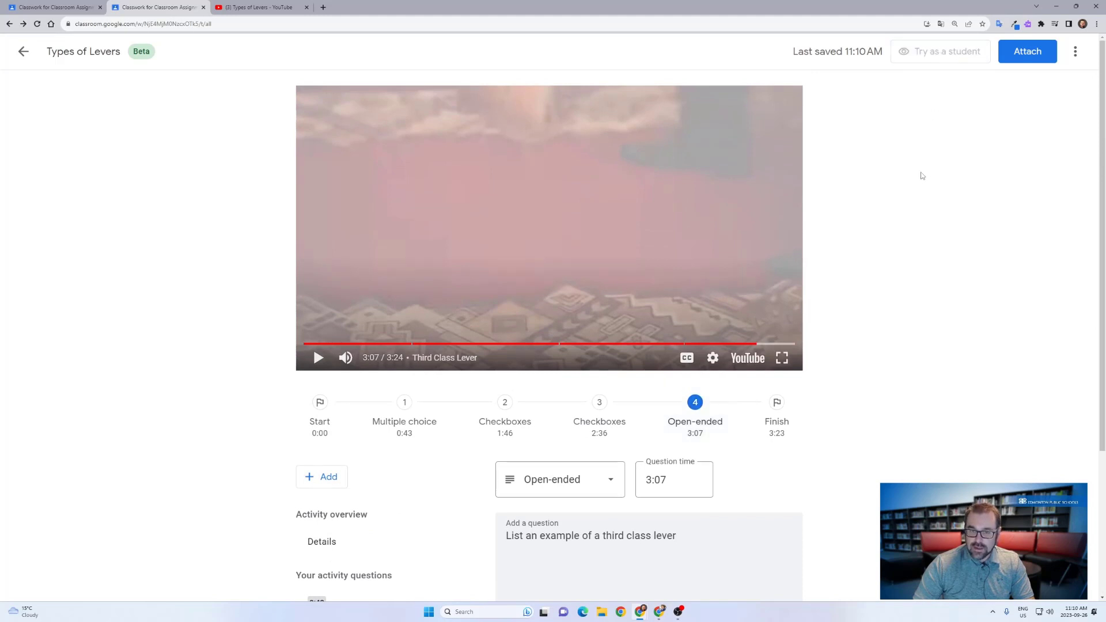
scroll(507, 386, down, 2)
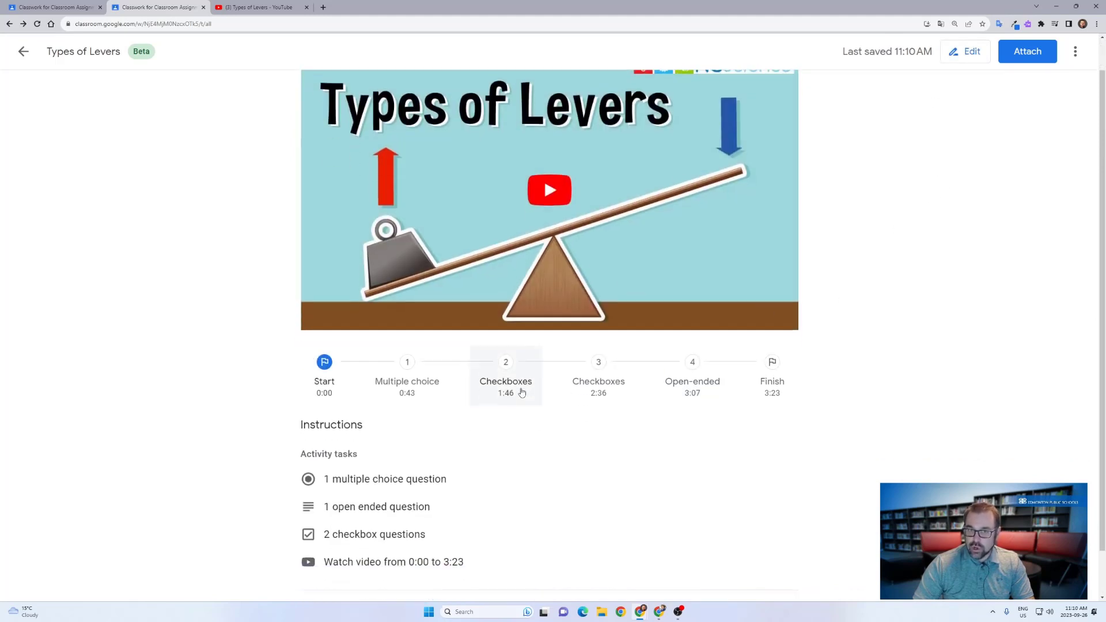
scroll(508, 394, up, 2)
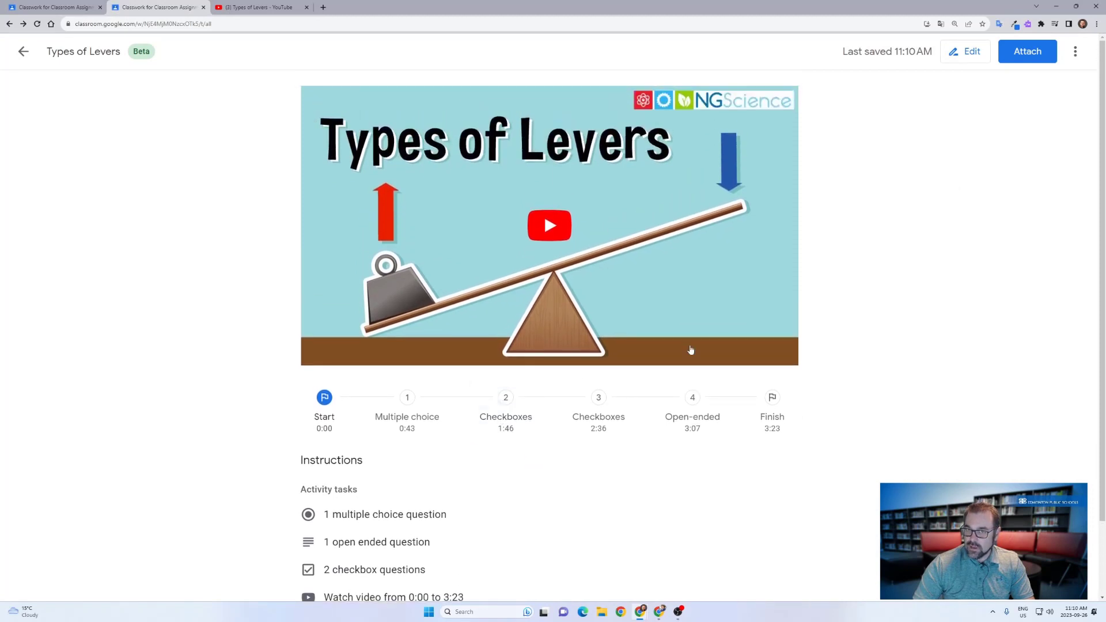
click(1026, 55)
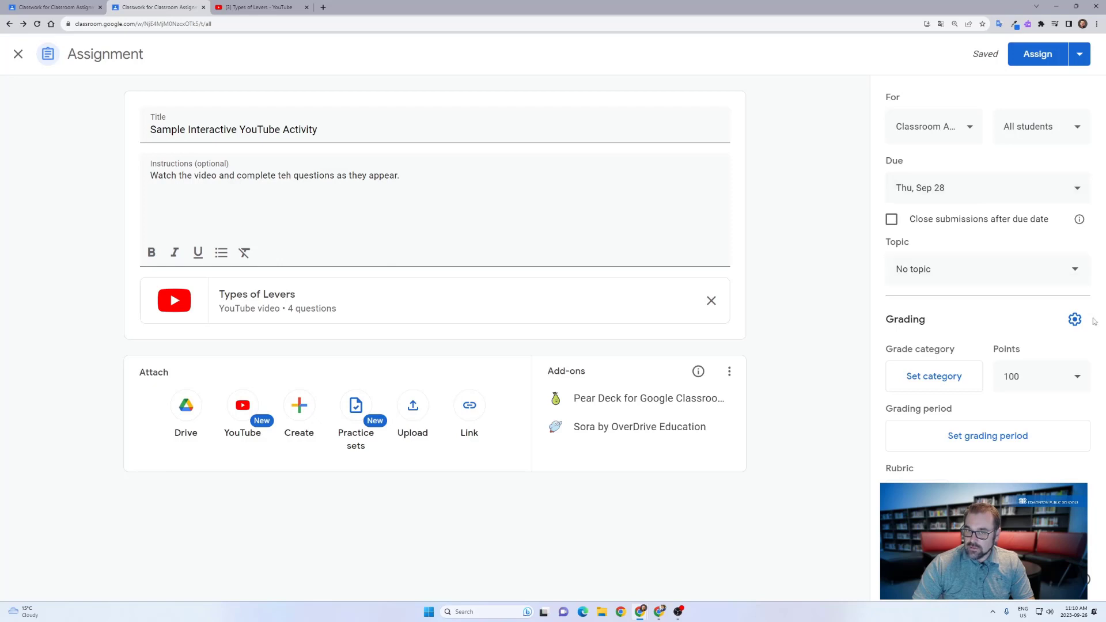
- Set Points to Ungraded and assign 'Sample Interactive YouTube Activity' to all students
click(1079, 381)
click(1046, 411)
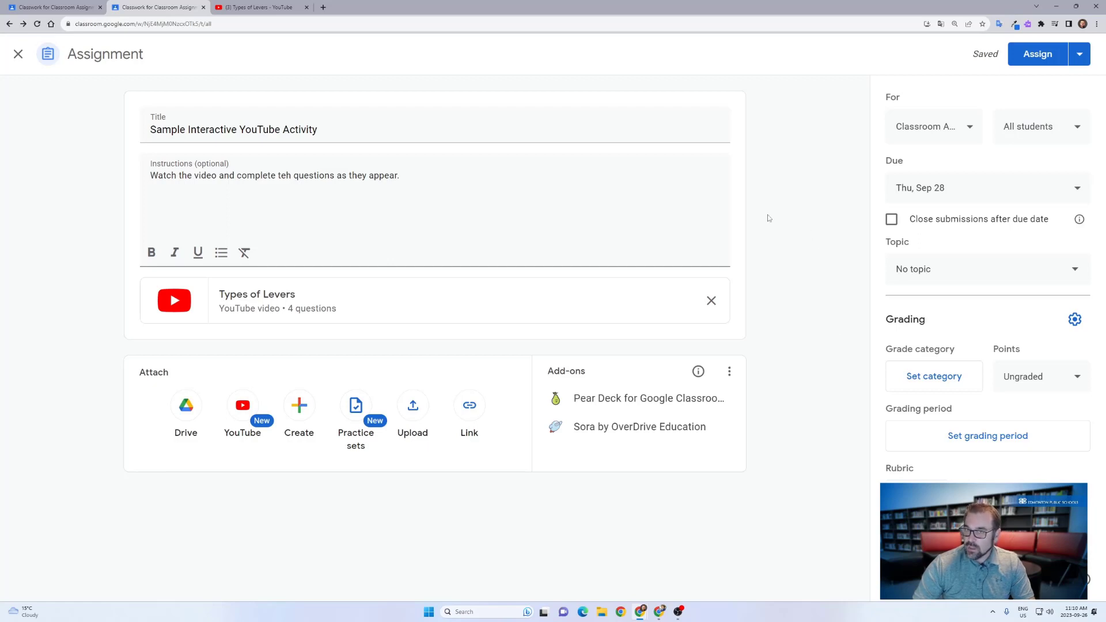
click(1036, 61)
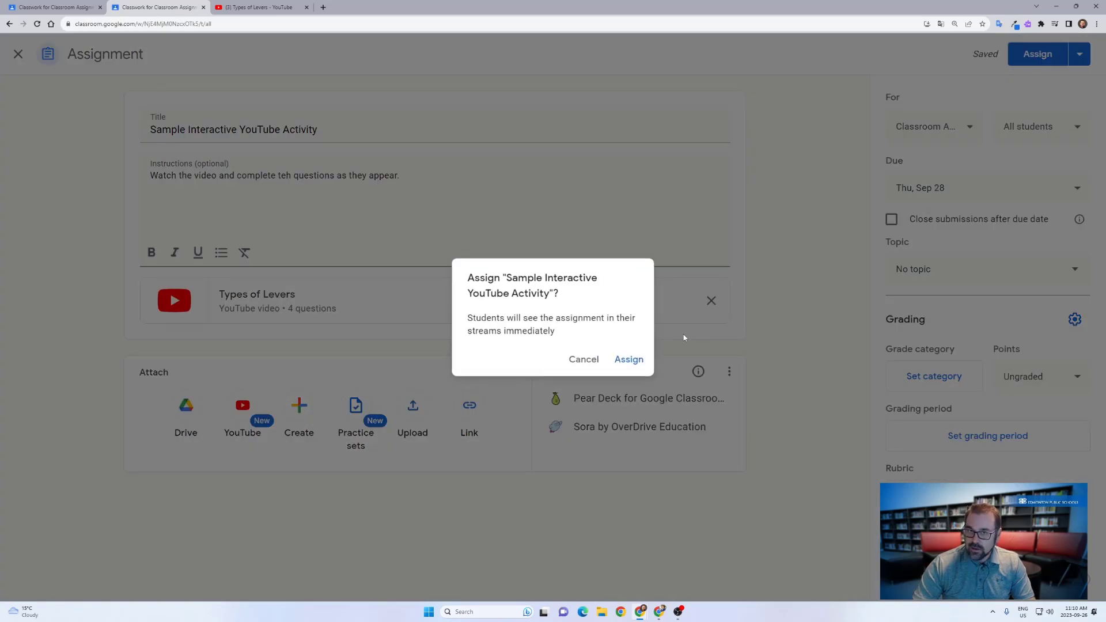
click(629, 360)
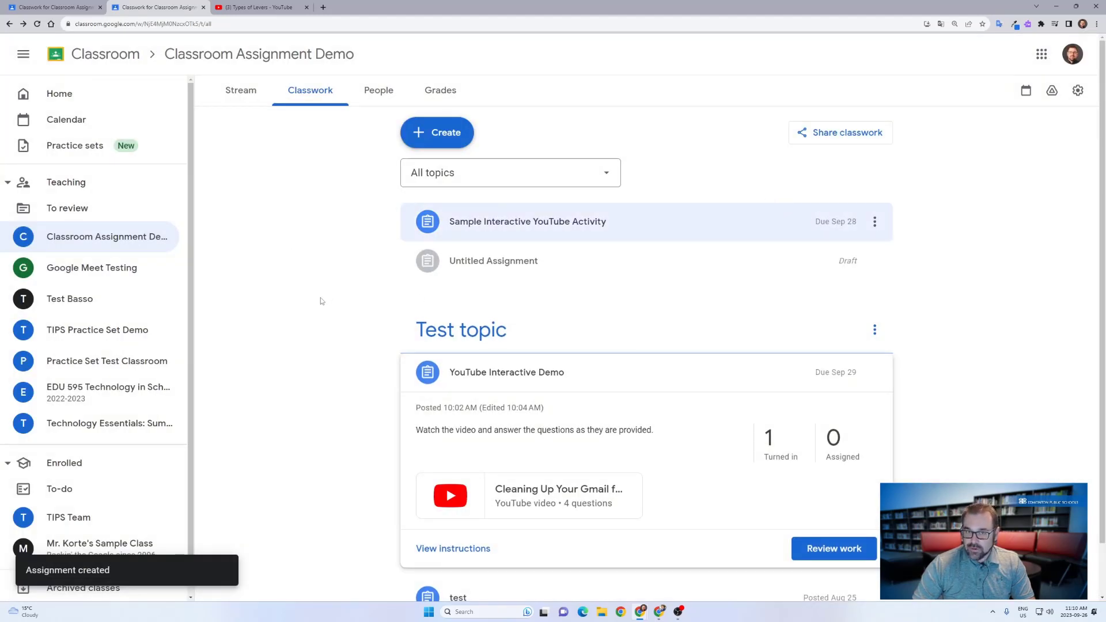
- View the YouTube Interactive Demo results and each question's status for the student who scored 3/4
scroll(304, 301, down, 1)
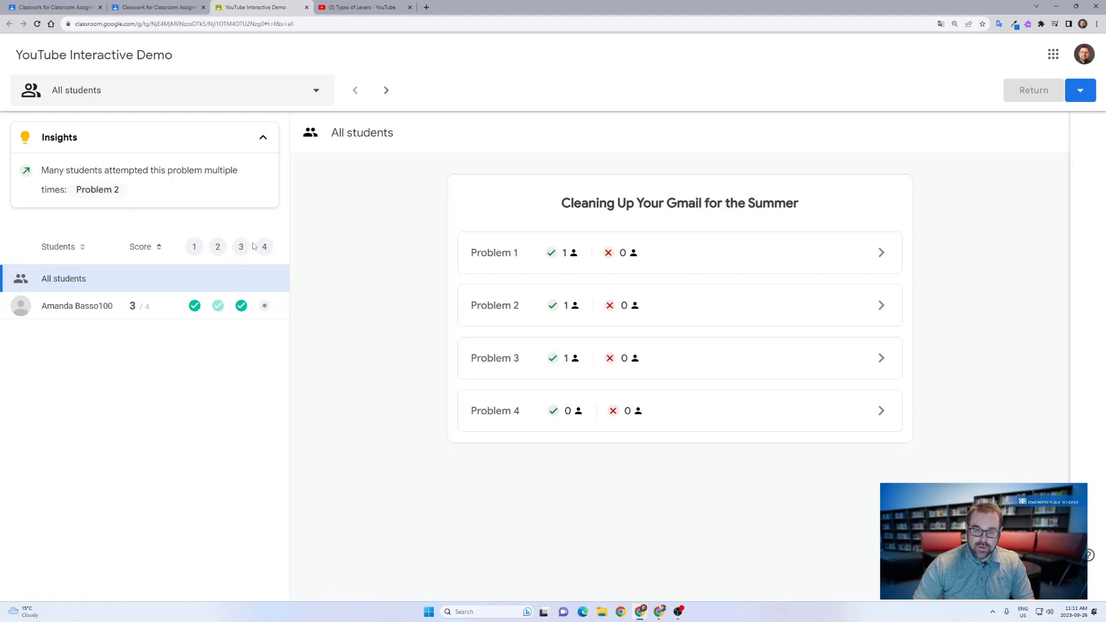
mouse_move(216, 309)
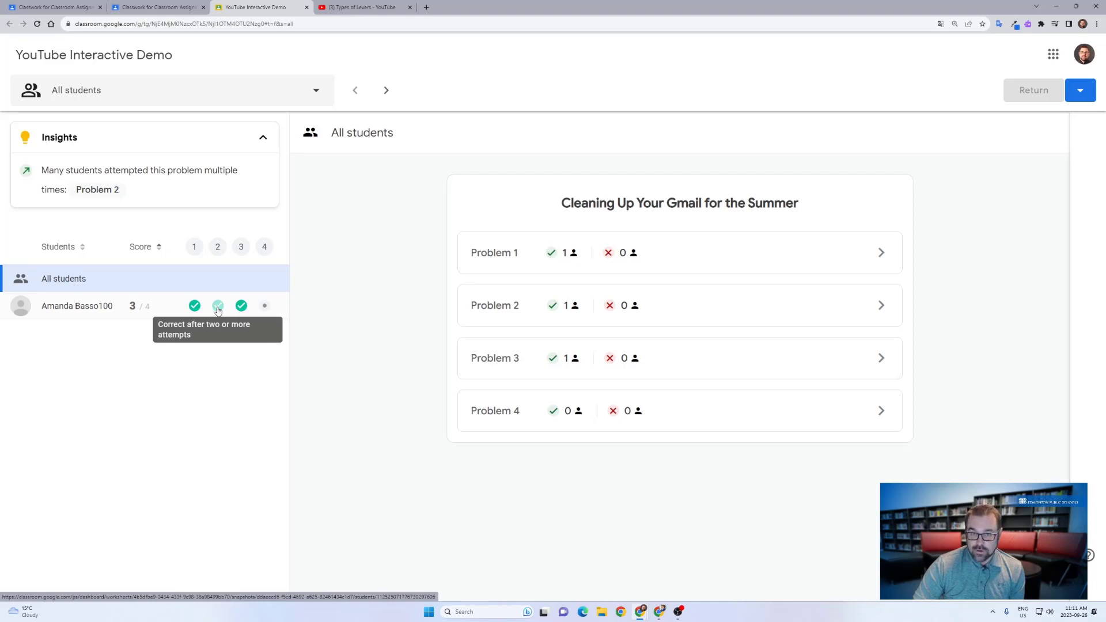
- Read the student's answers to all four problems, then return to the Classwork page
click(104, 313)
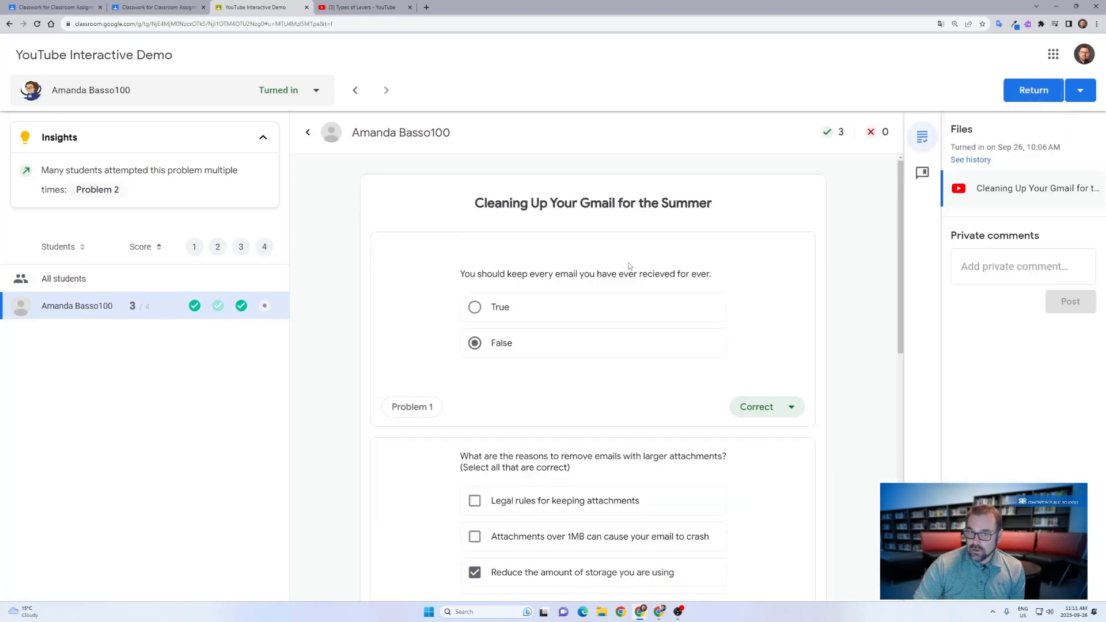
scroll(626, 265, down, 3)
scroll(627, 267, down, 6)
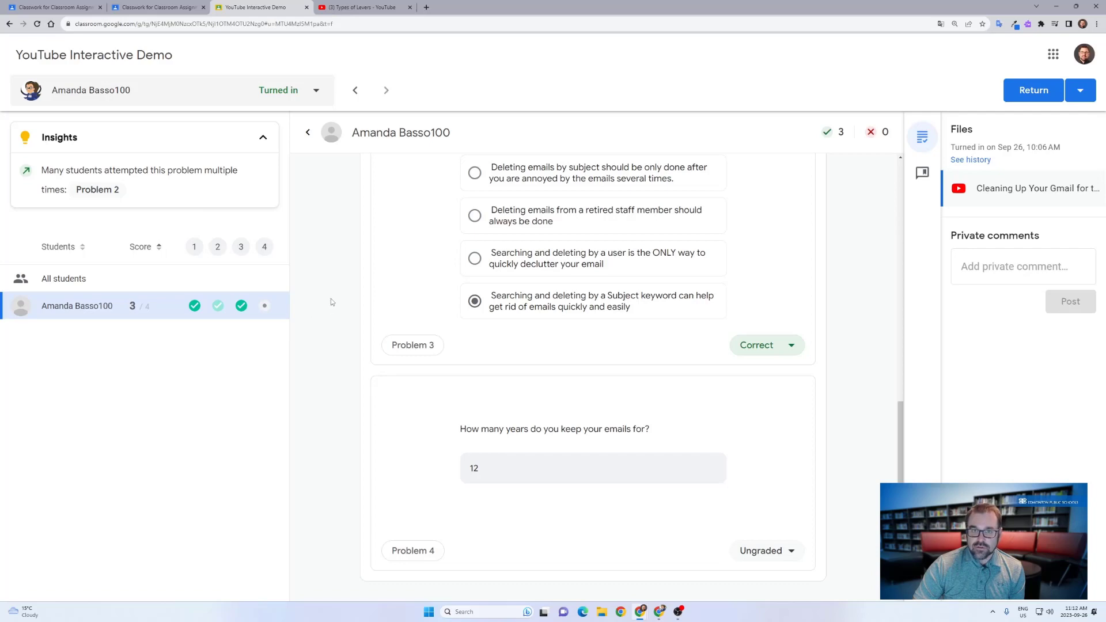
scroll(323, 278, up, 5)
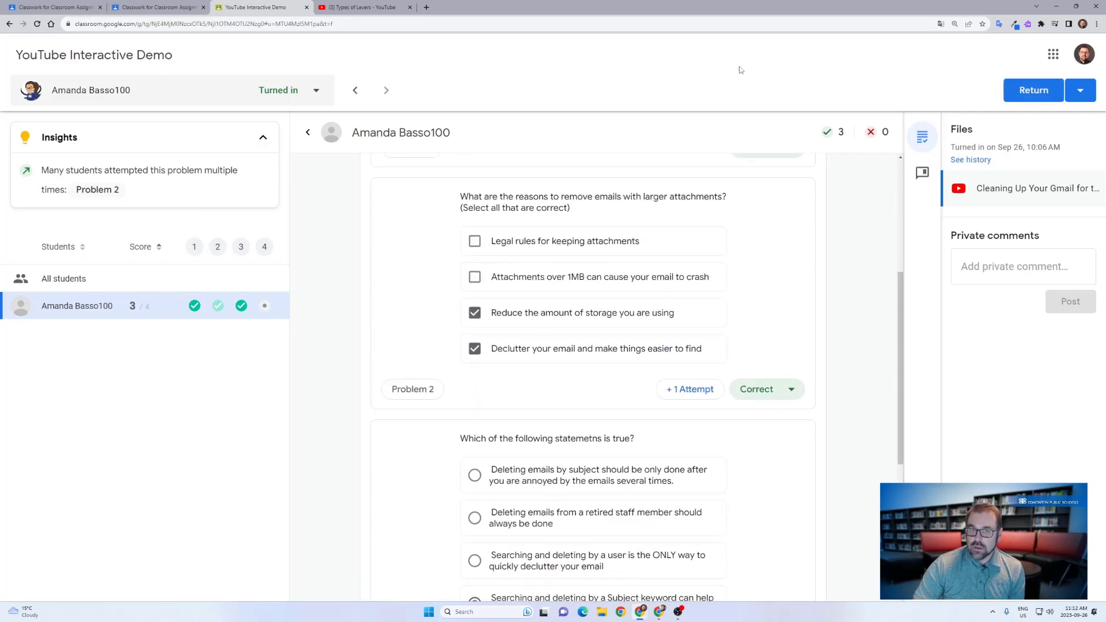
click(173, 8)
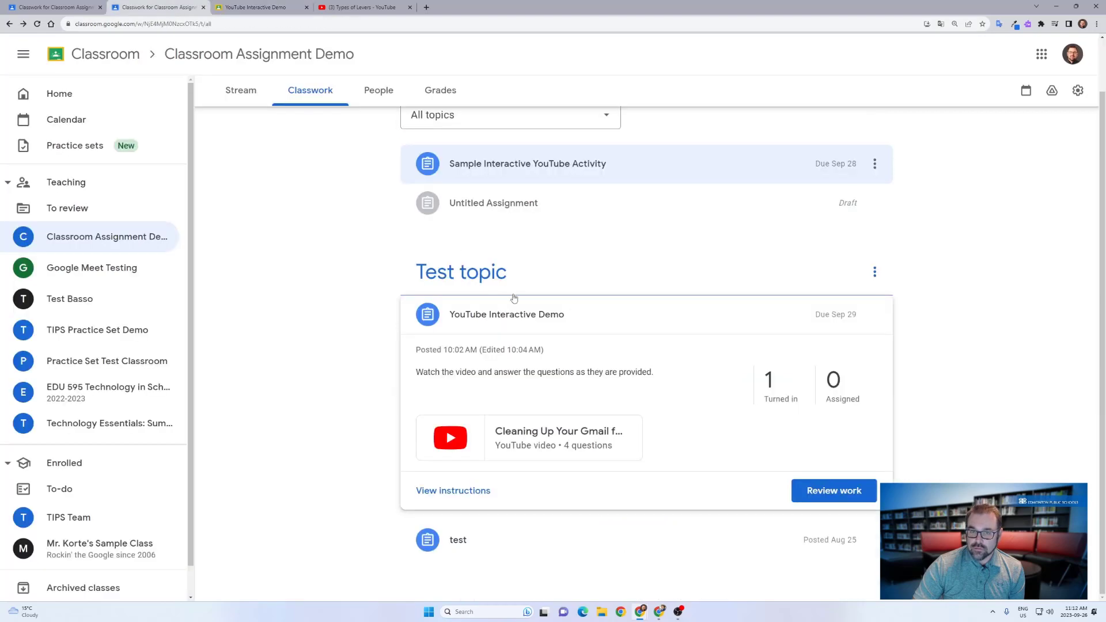
- Create another assignment and list saved YouTube video activities, including four Types of Levers versions
scroll(514, 298, up, 1)
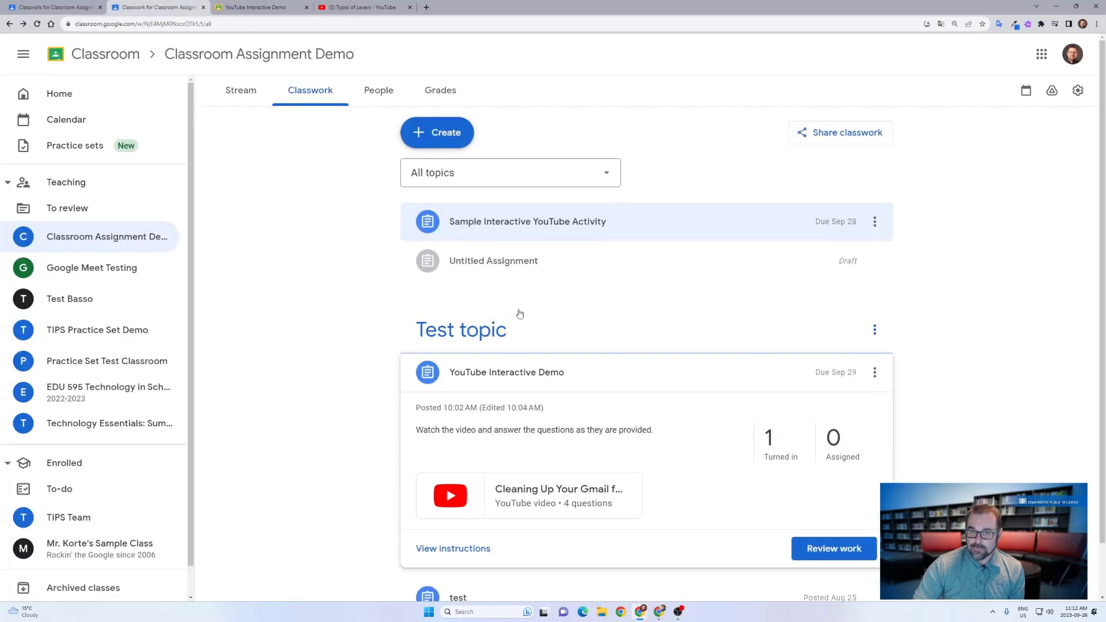
click(440, 133)
click(473, 173)
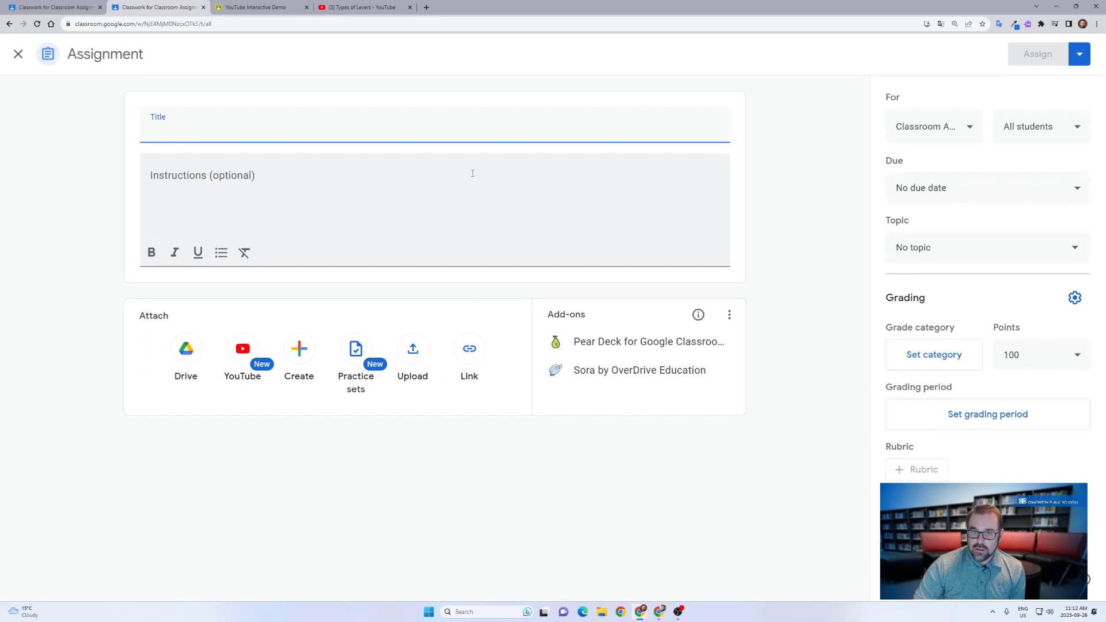
click(242, 350)
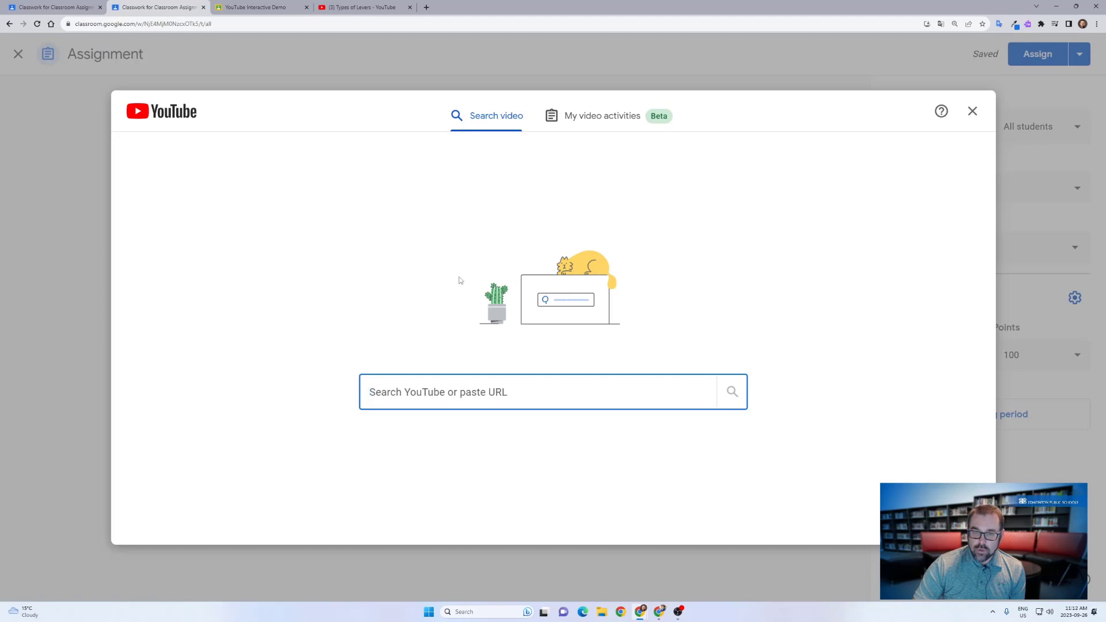
click(597, 121)
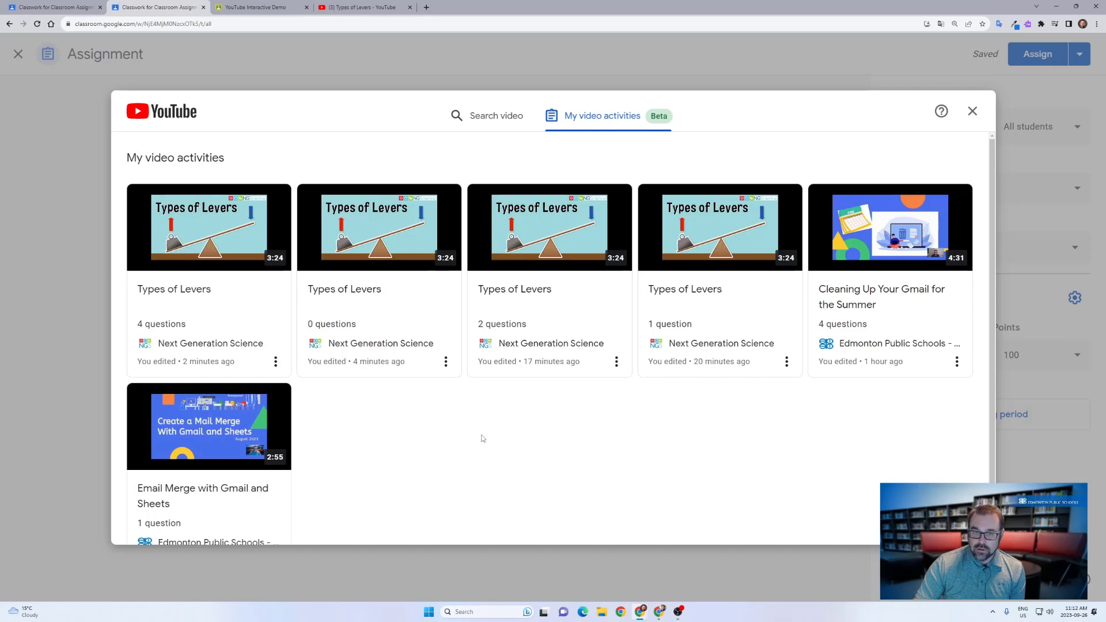
- Compare the saved activities list with the search view, ending on the YouTube video search
click(492, 117)
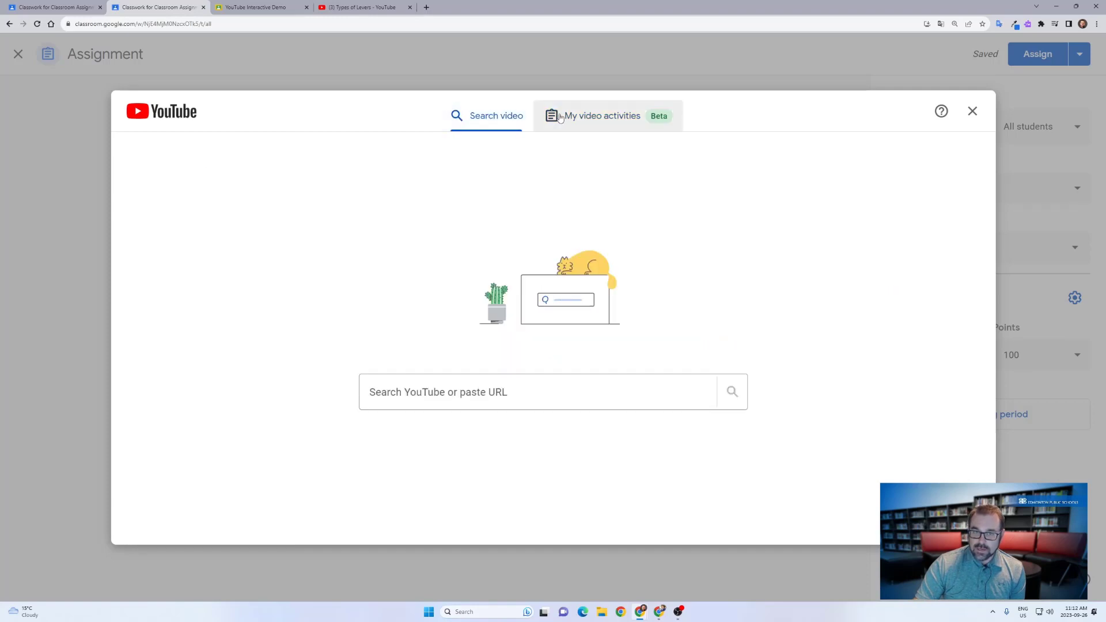
click(628, 118)
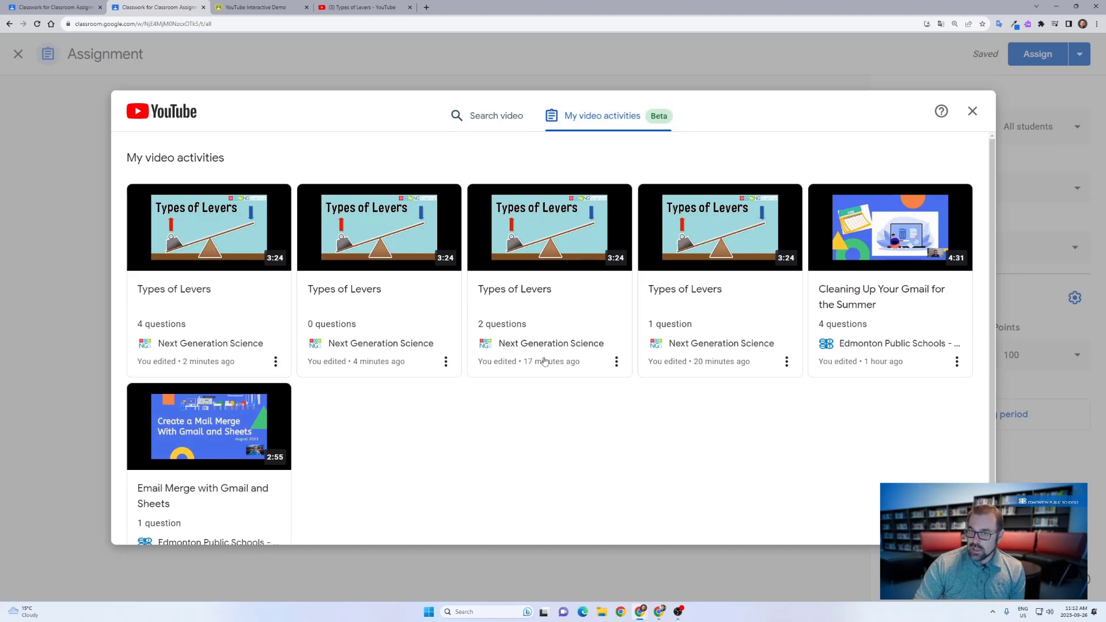
scroll(444, 350, down, 2)
scroll(536, 383, up, 2)
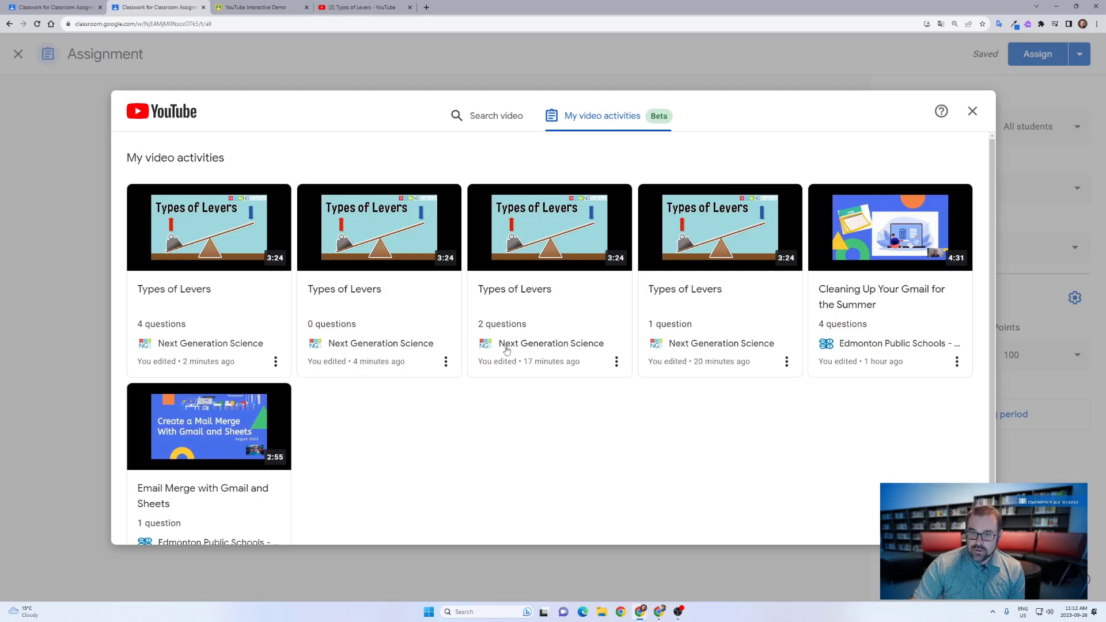
click(483, 117)
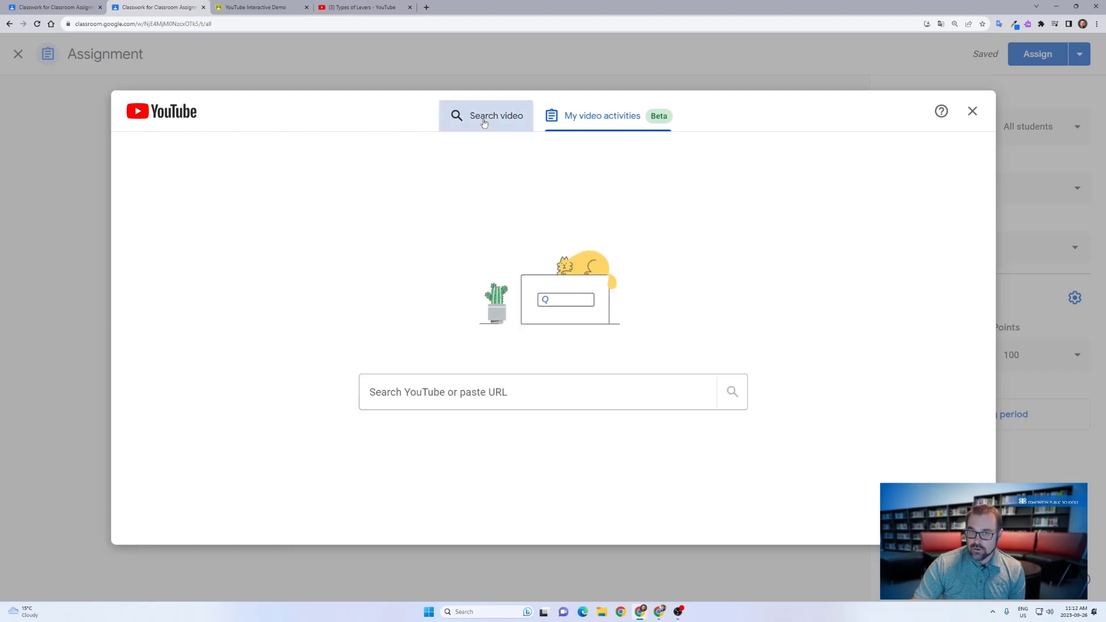
- Dismiss the YouTube picker and return to the Types of Levers activity editor (video 0:00–3:23)
click(972, 111)
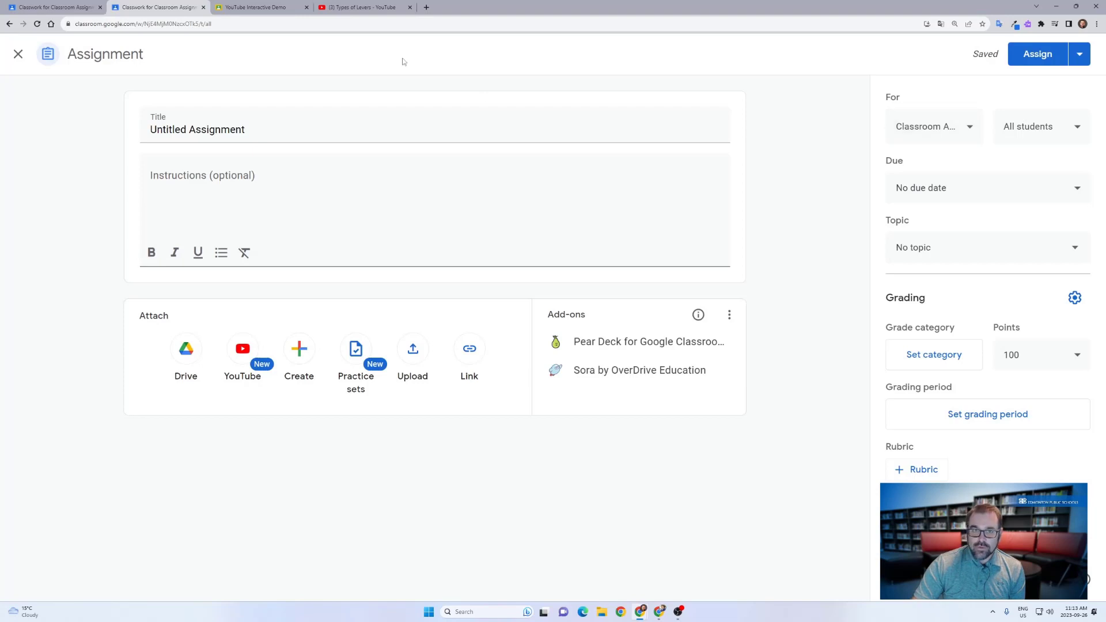
click(74, 7)
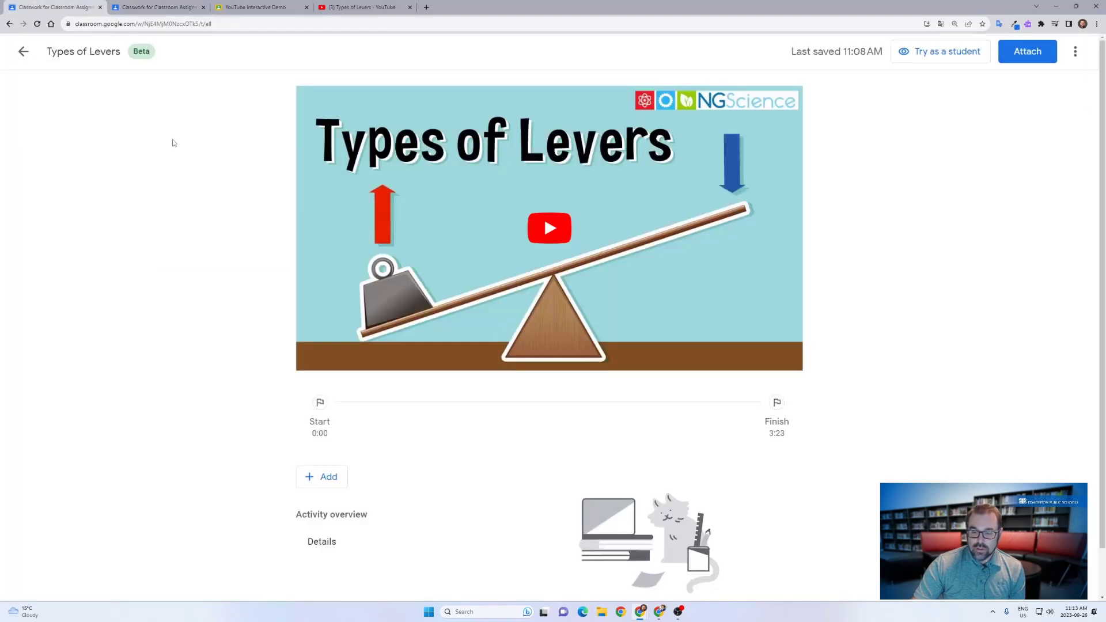